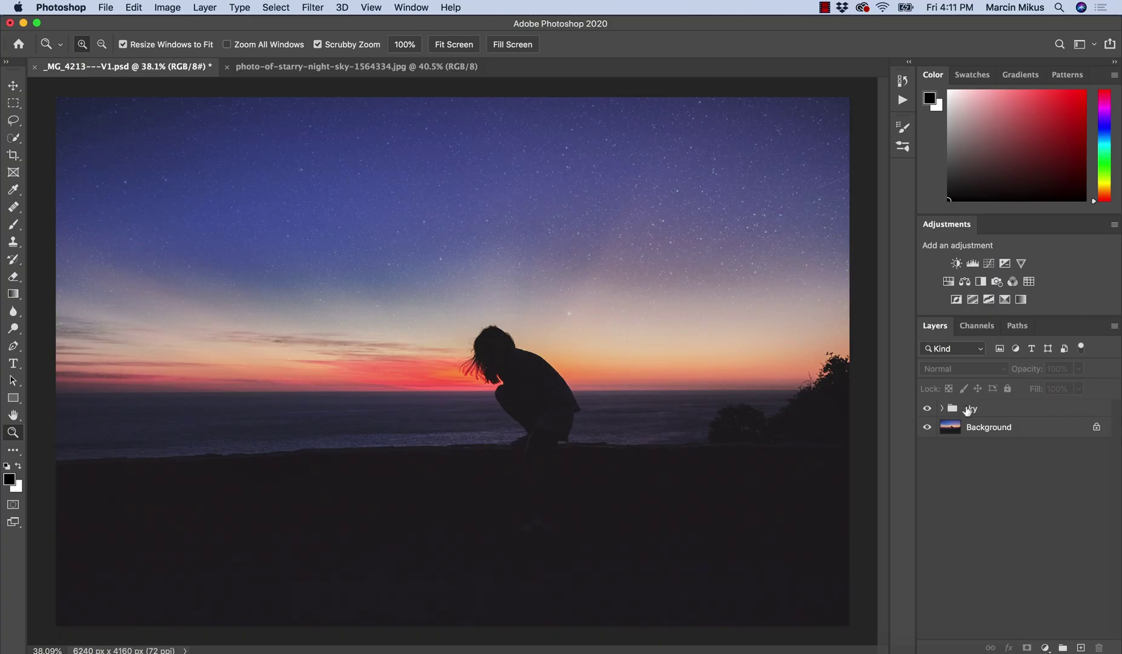
- Select the 'sky' group in the Layers panel of the finished starry-sunset composite
{"action": "left_click", "coordinate": [968, 410]}
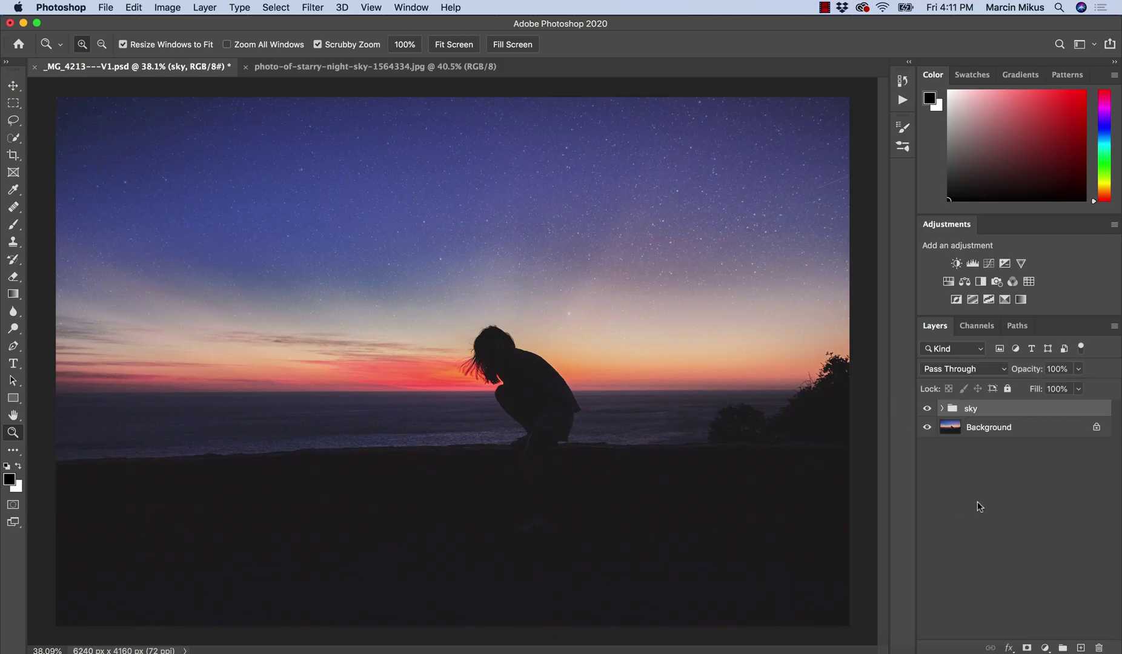
- Delete the 'sky' group and switch to the photo-of-starry-night-sky-1564334.jpg document
{"action": "key", "text": "Delete"}
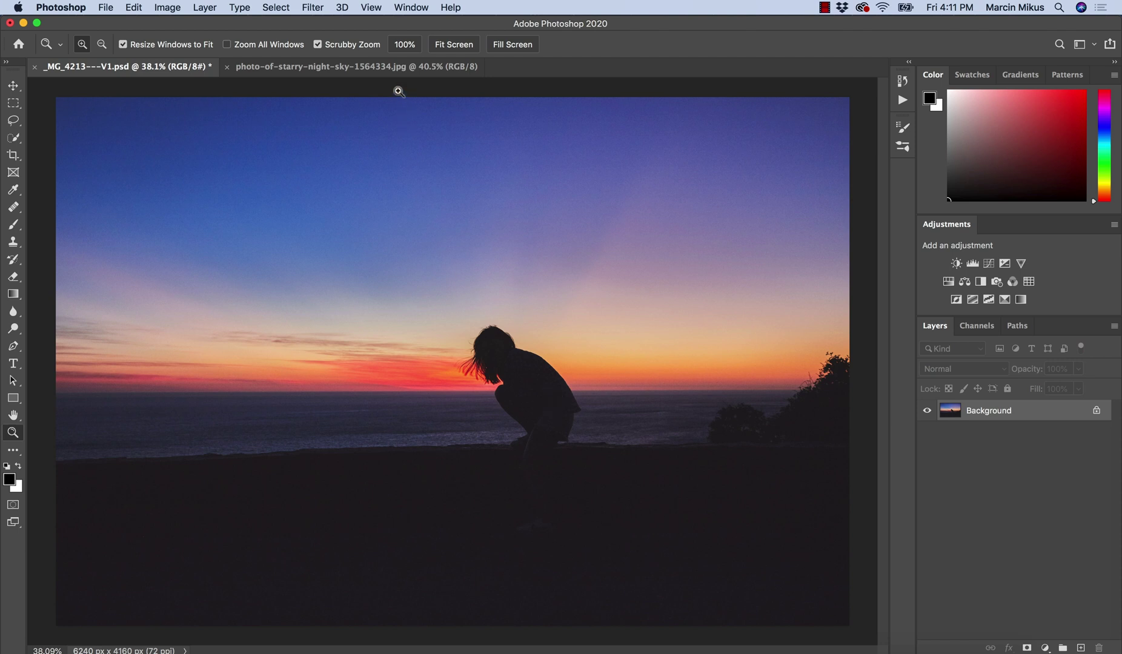
{"action": "left_click", "coordinate": [382, 68]}
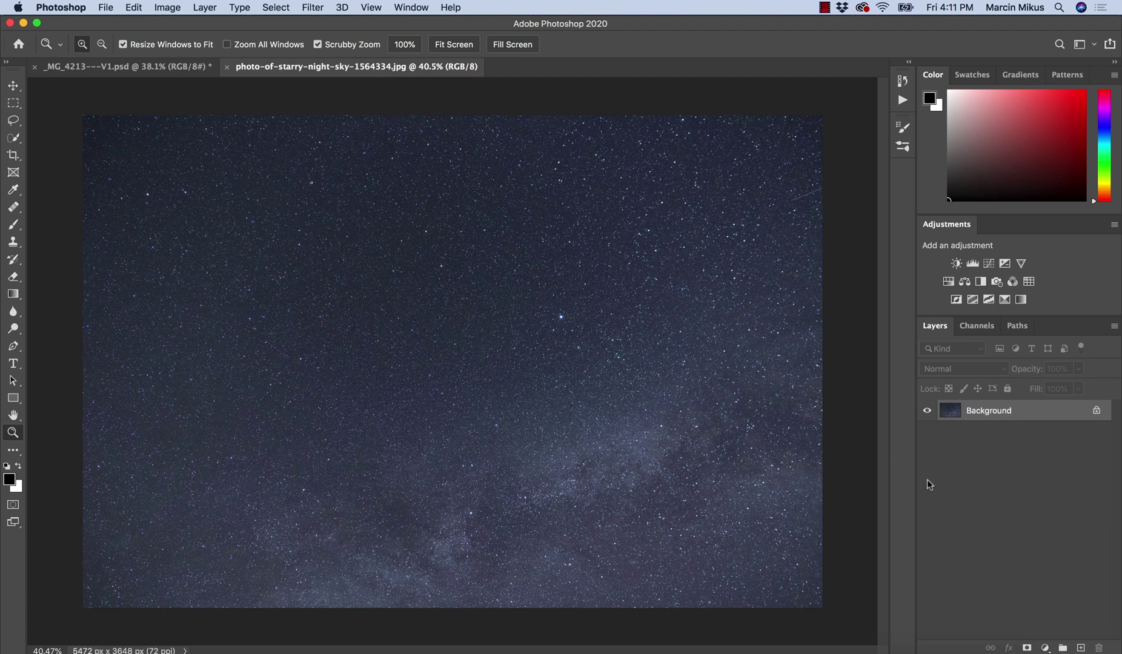
{"action": "left_click", "coordinate": [827, 642]}
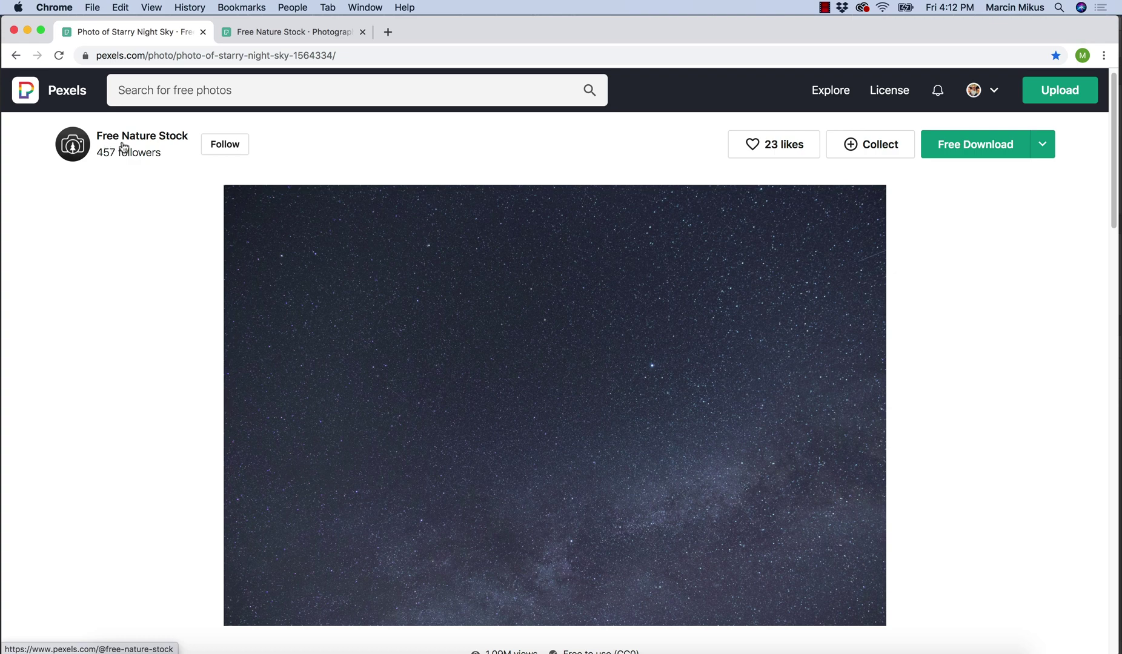
{"action": "scroll", "coordinate": [175, 338], "scroll_direction": "down", "scroll_amount": 5}
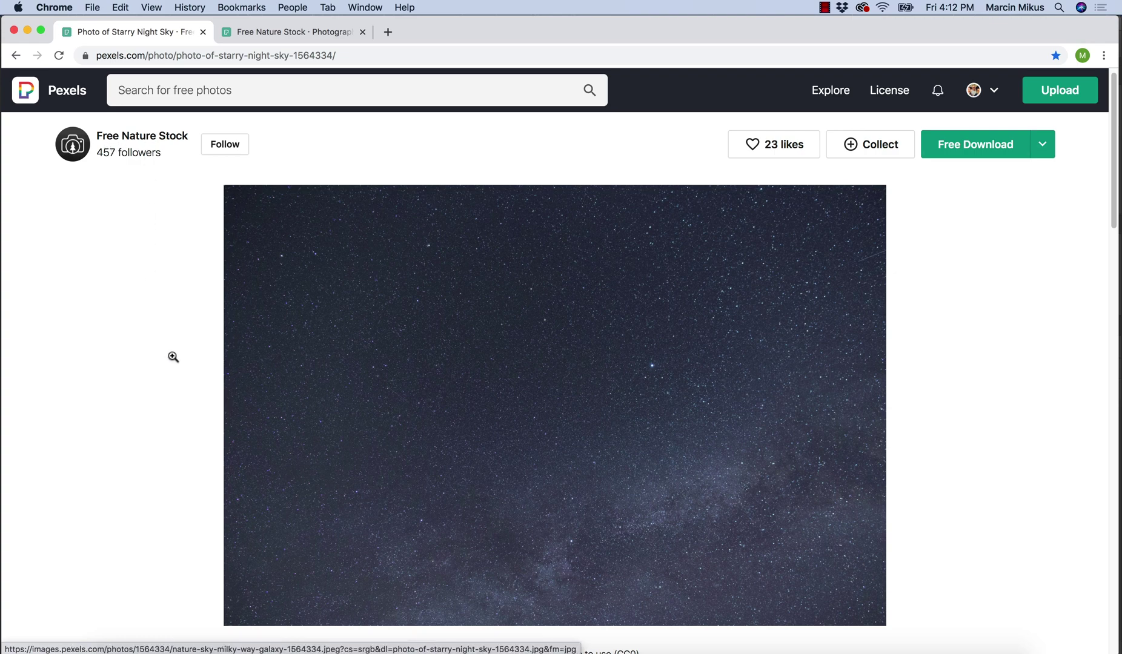
{"action": "scroll", "coordinate": [174, 245], "scroll_direction": "down", "scroll_amount": 3}
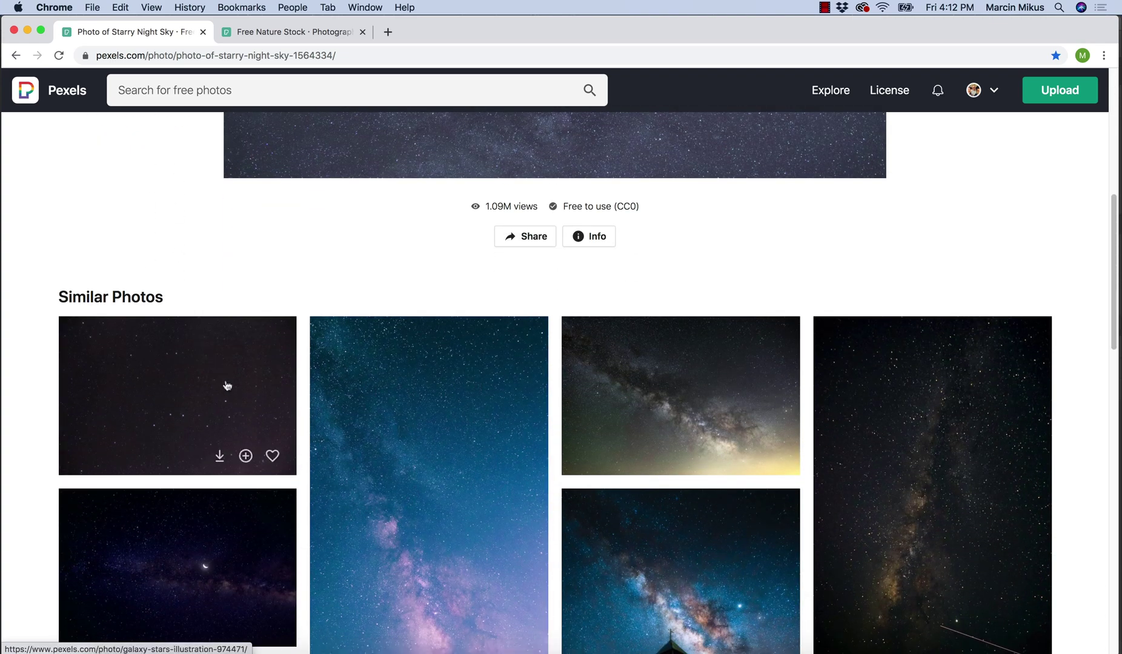
{"action": "scroll", "coordinate": [227, 386], "scroll_direction": "down", "scroll_amount": 4}
{"action": "scroll", "coordinate": [220, 220], "scroll_direction": "up", "scroll_amount": 7}
{"action": "left_click", "coordinate": [296, 34]}
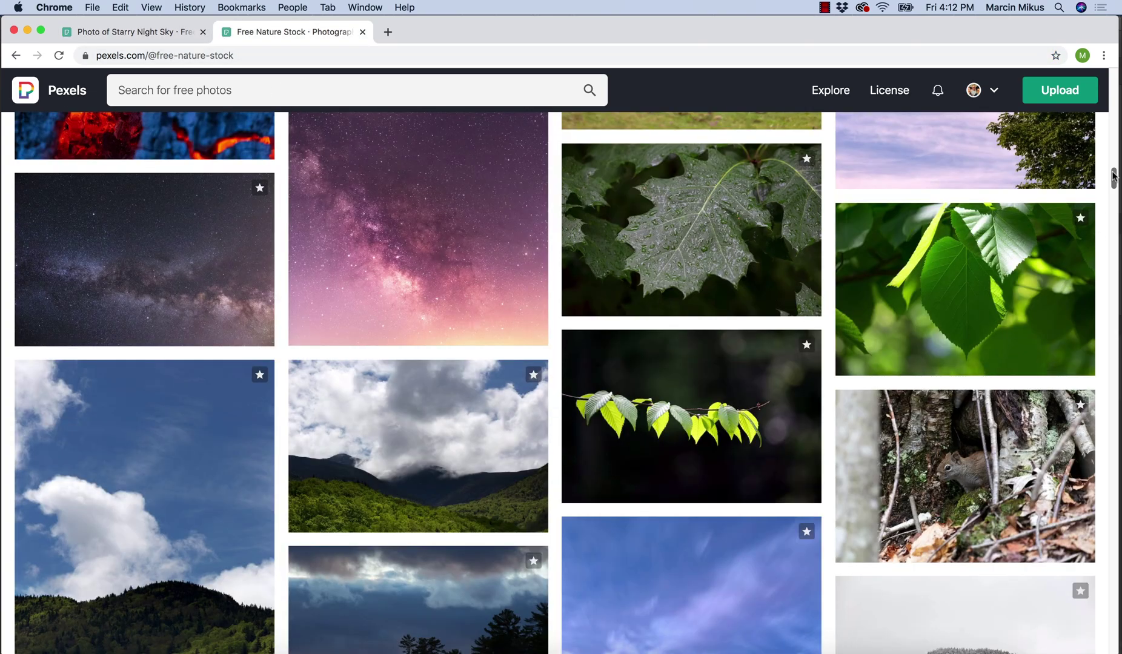
{"action": "left_click_drag", "start_coordinate": [1113, 177], "coordinate": [1116, 124]}
{"action": "left_click", "coordinate": [516, 650]}
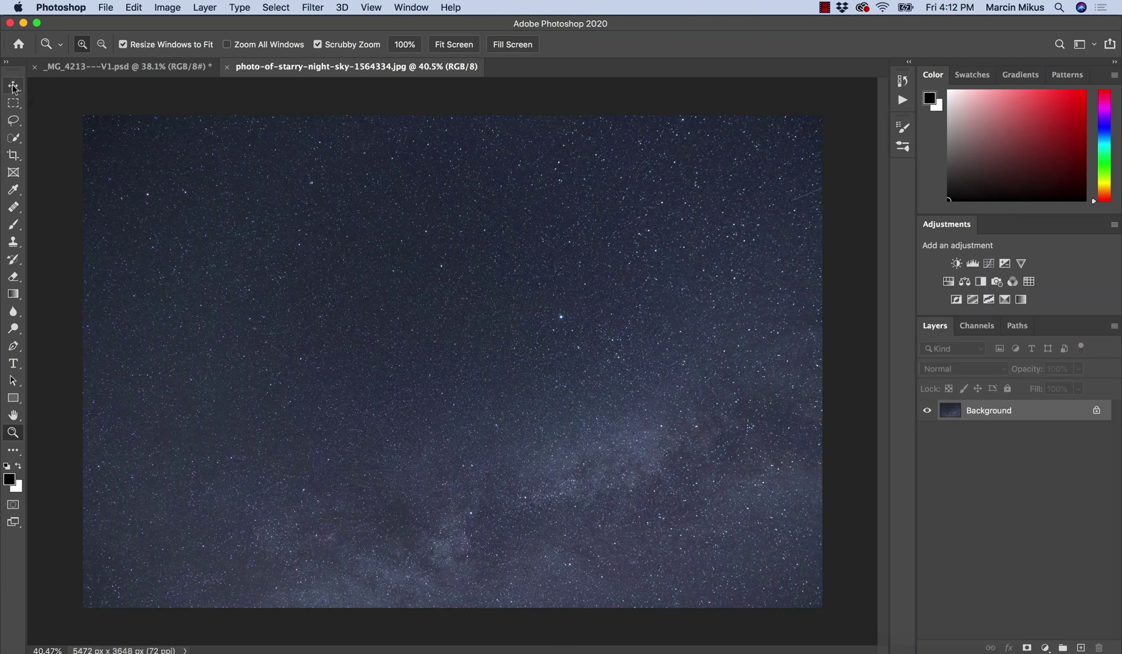
- Check the sunset photo's Image Size, copy its 6240 px width, and zoom it to 50%
{"action": "left_click", "coordinate": [88, 68]}
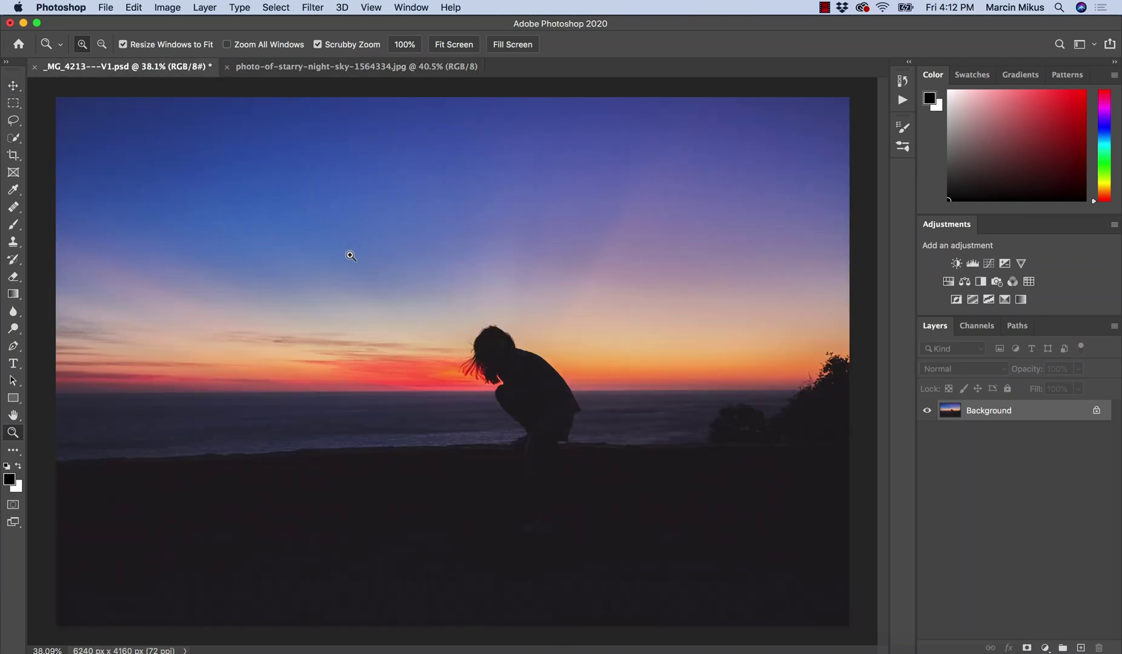
{"action": "left_click", "coordinate": [170, 8]}
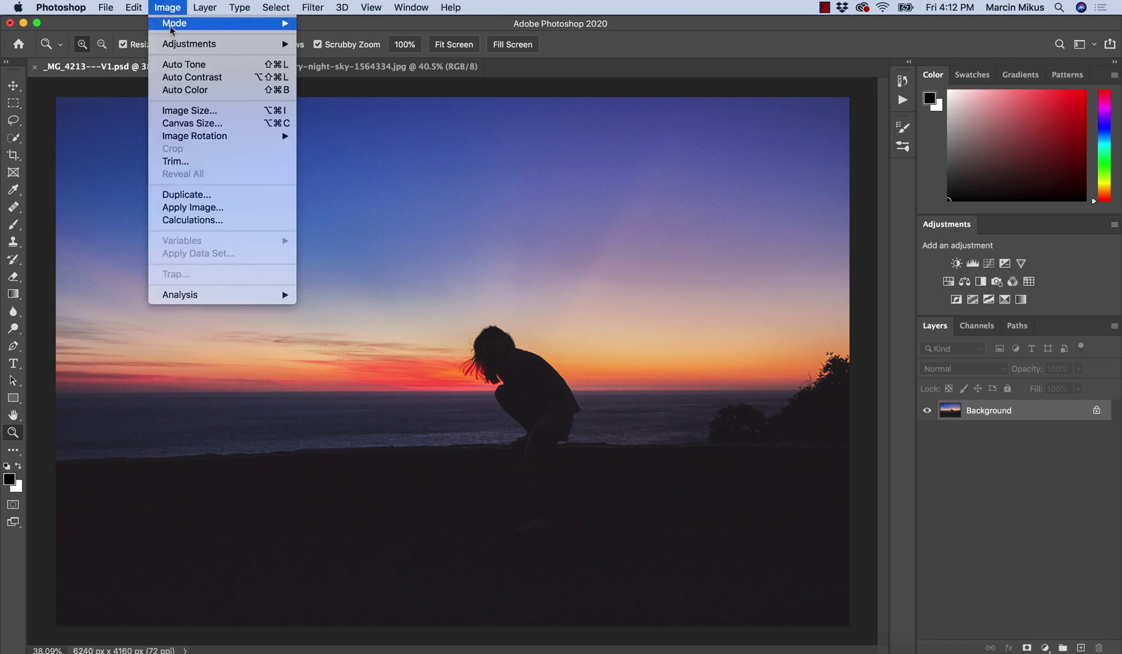
{"action": "left_click", "coordinate": [181, 111]}
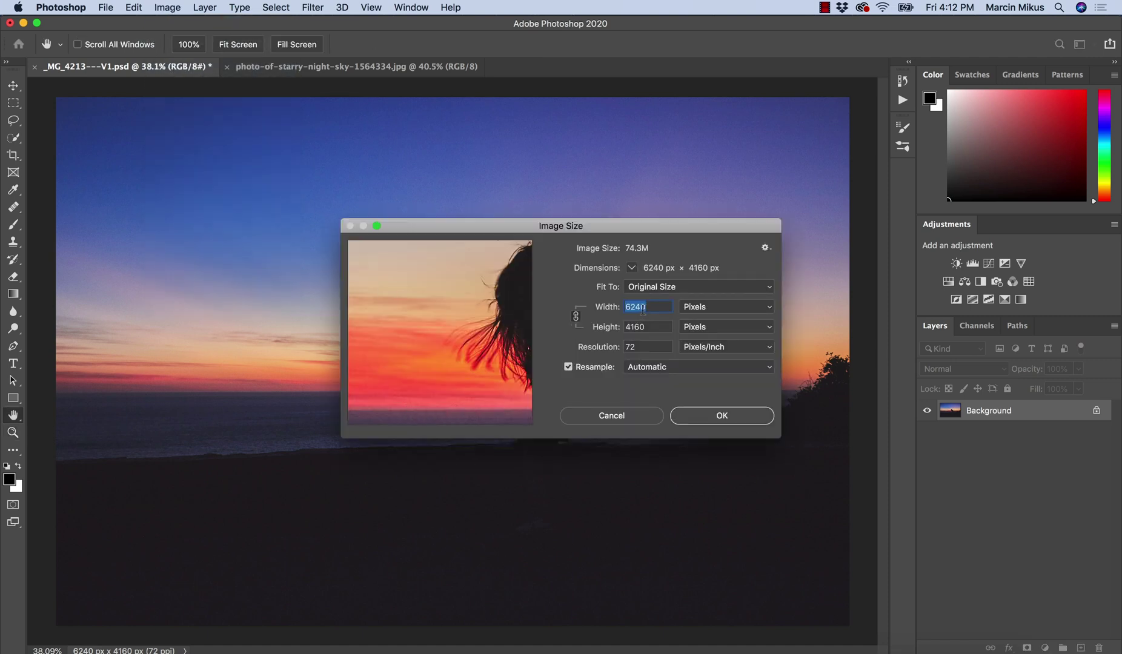
{"action": "right_click", "coordinate": [640, 308]}
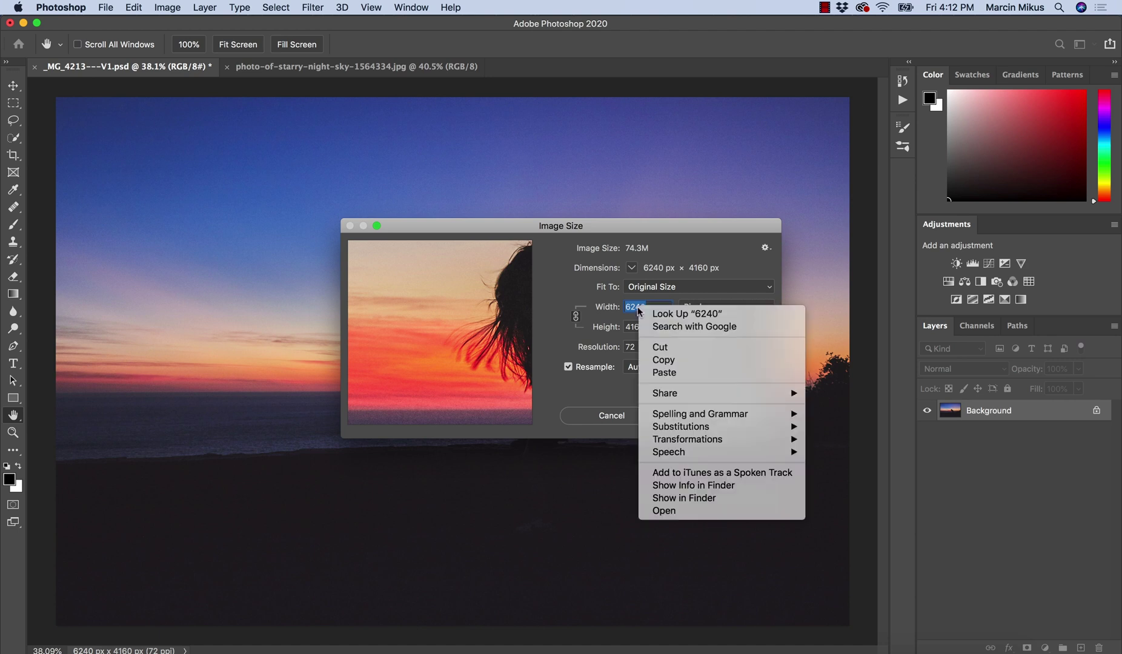
{"action": "left_click", "coordinate": [661, 360]}
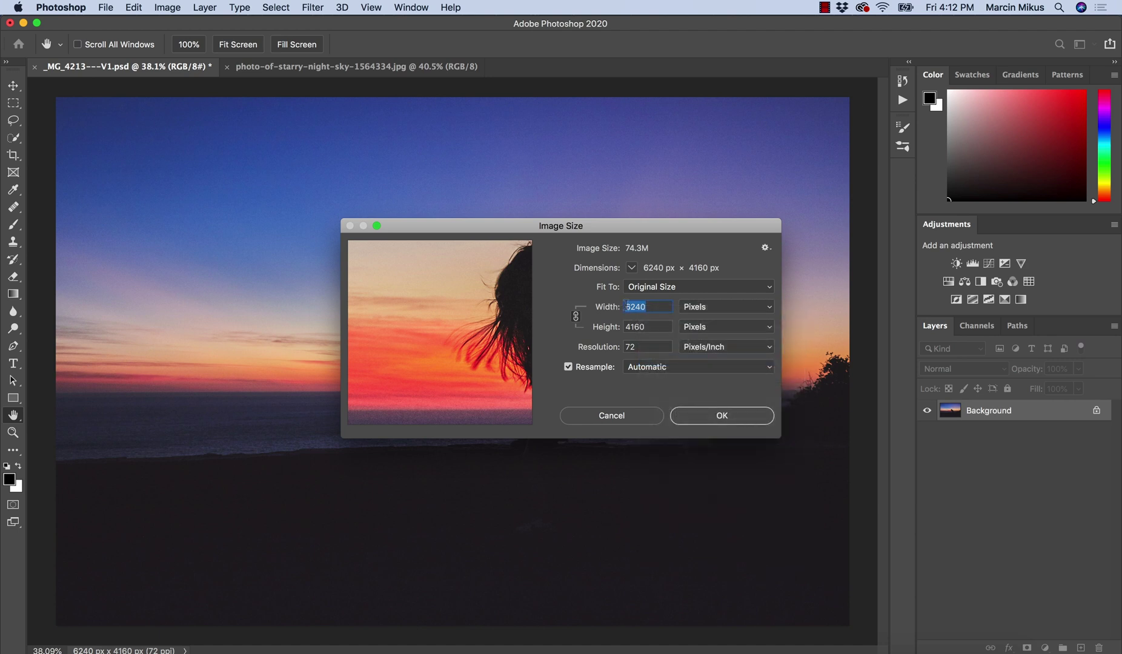
{"action": "left_click", "coordinate": [630, 416]}
{"action": "key", "text": "z"}
{"action": "key", "text": "super+equal"}
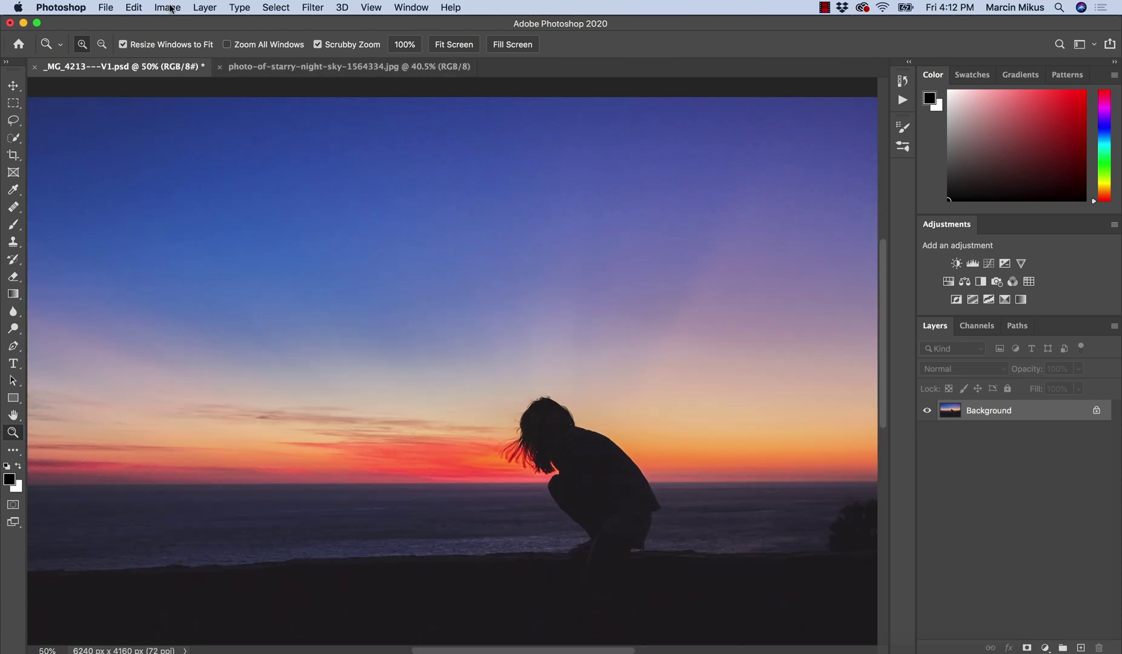
- Resize the starry sky photo to a width of 6240 px (6240 × 4160)
{"action": "left_click", "coordinate": [259, 61]}
{"action": "left_click", "coordinate": [167, 8]}
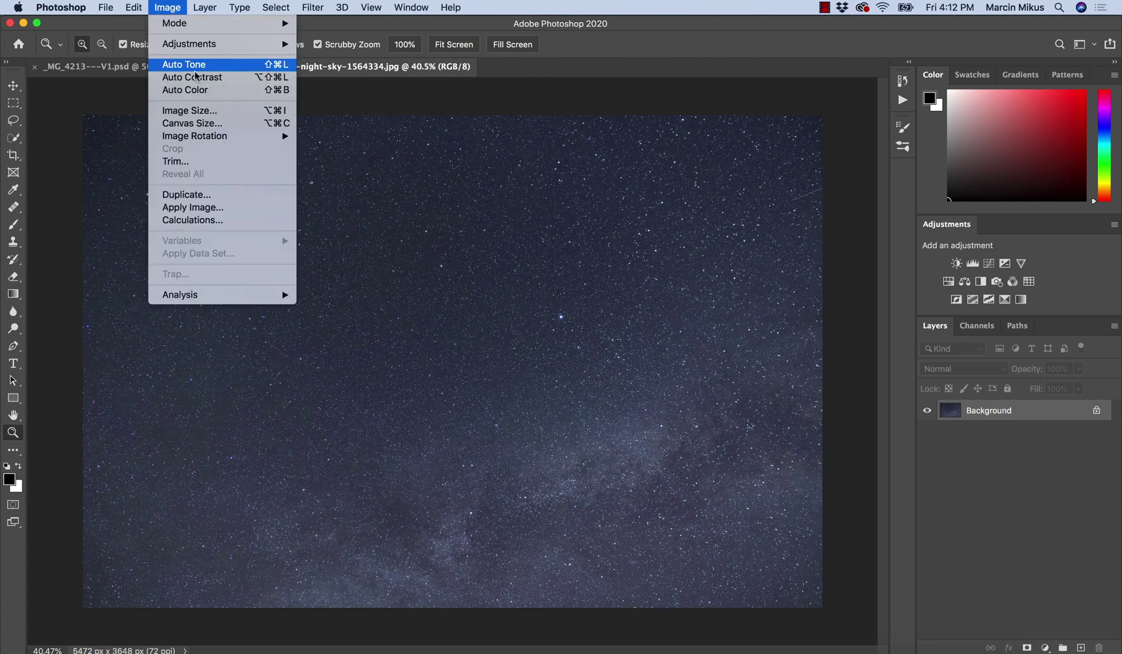
{"action": "left_click", "coordinate": [194, 109]}
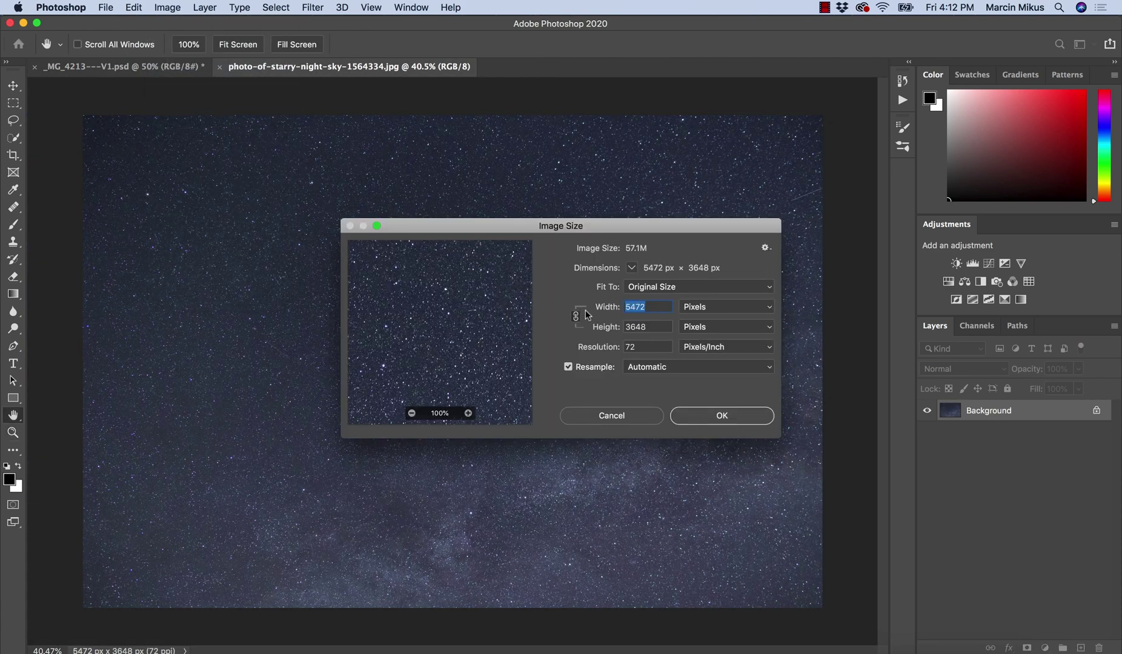
{"action": "type", "text": "6240"}
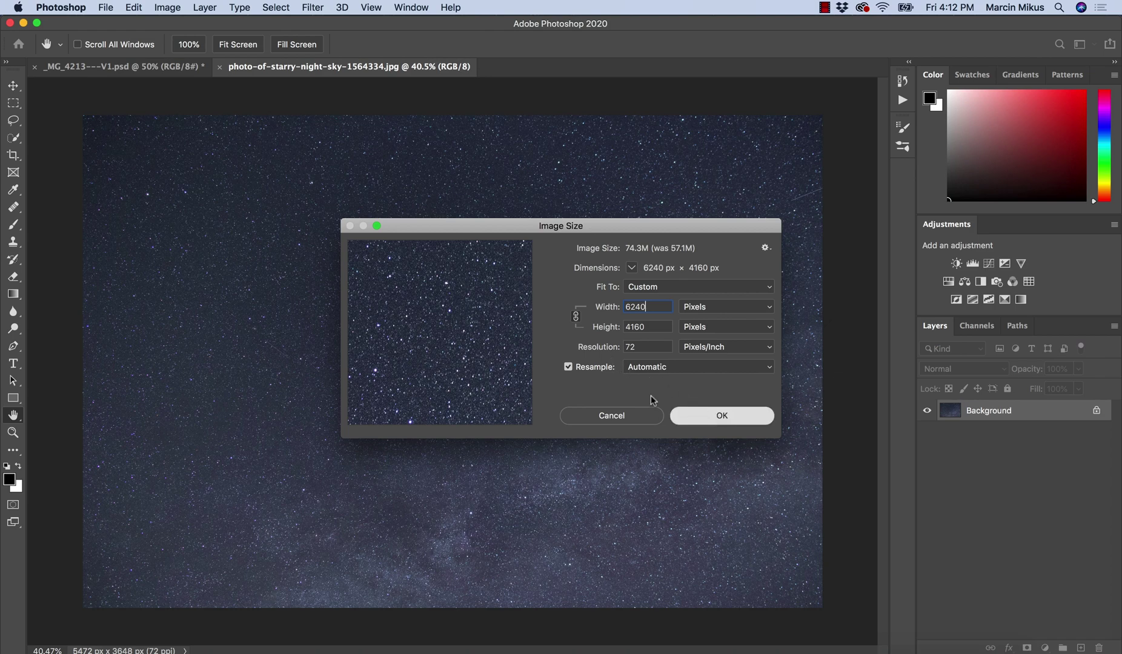
{"action": "left_click", "coordinate": [700, 422]}
- Zoom out on both the starry sky and sunset photos to compare them
{"action": "key", "text": "z"}
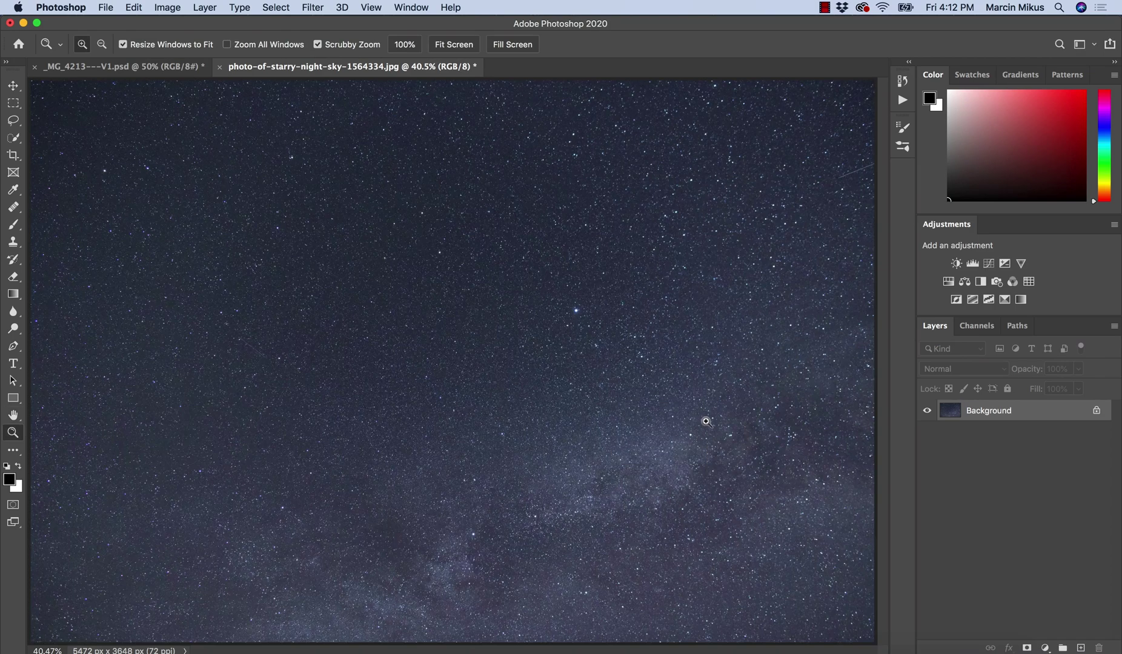
{"action": "left_click", "coordinate": [488, 347], "text": "alt"}
{"action": "left_click", "coordinate": [121, 66]}
{"action": "left_click", "coordinate": [478, 360], "text": "alt"}
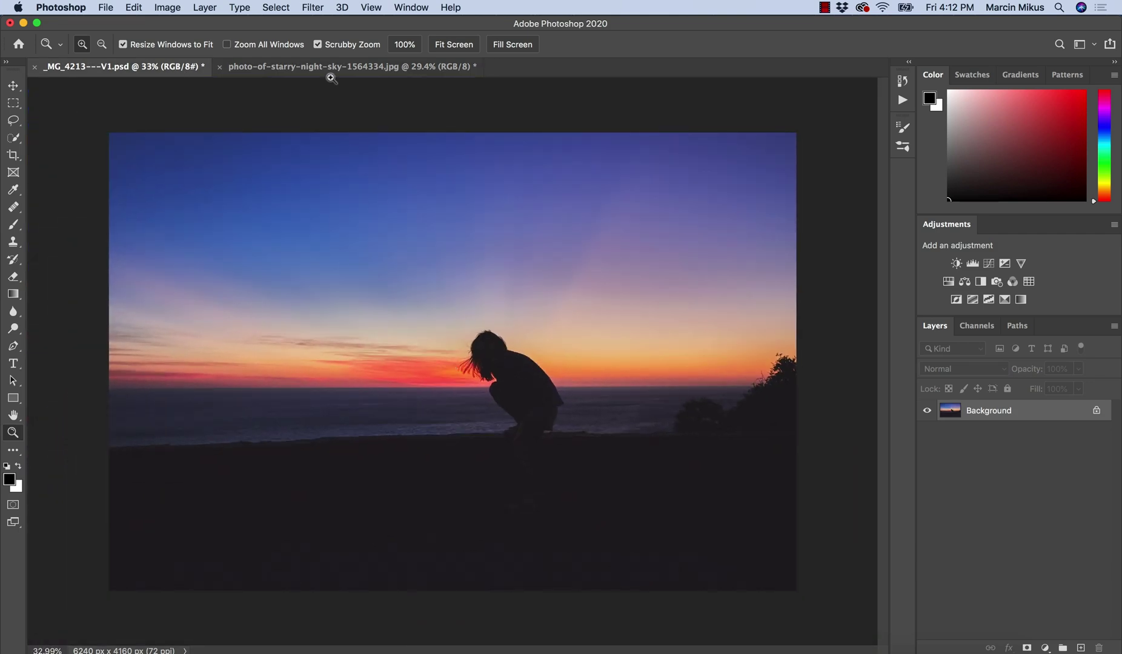
{"action": "left_click", "coordinate": [332, 70]}
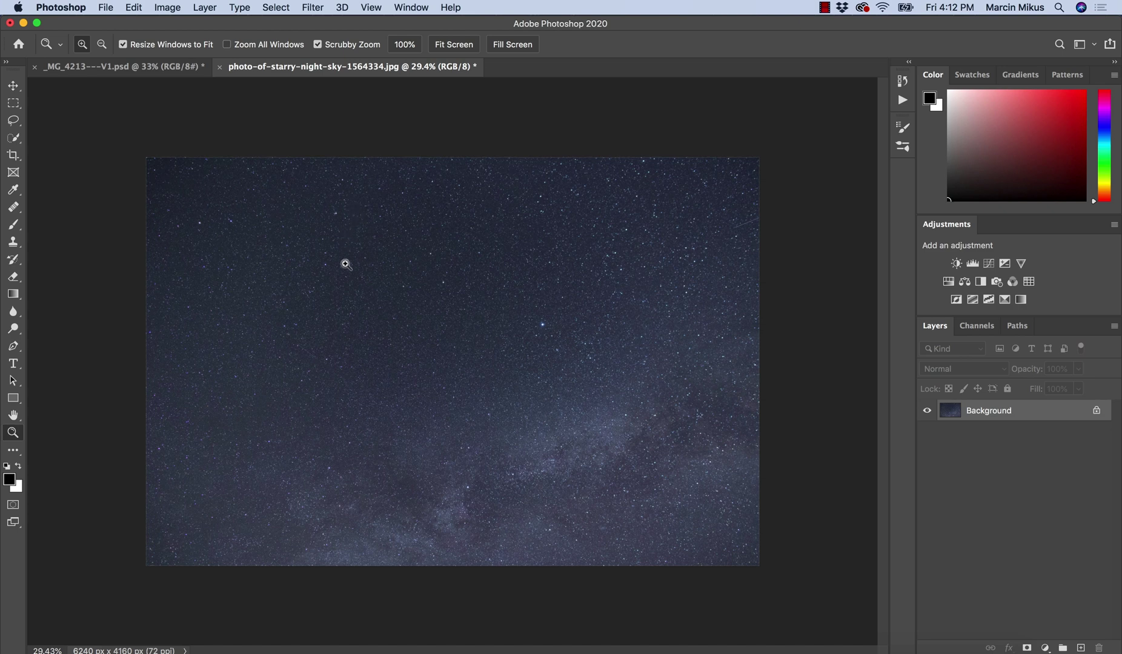
- Drag the starry sky into the sunset document as Layer 1, aligned to fill the frame
{"action": "left_click", "coordinate": [14, 86]}
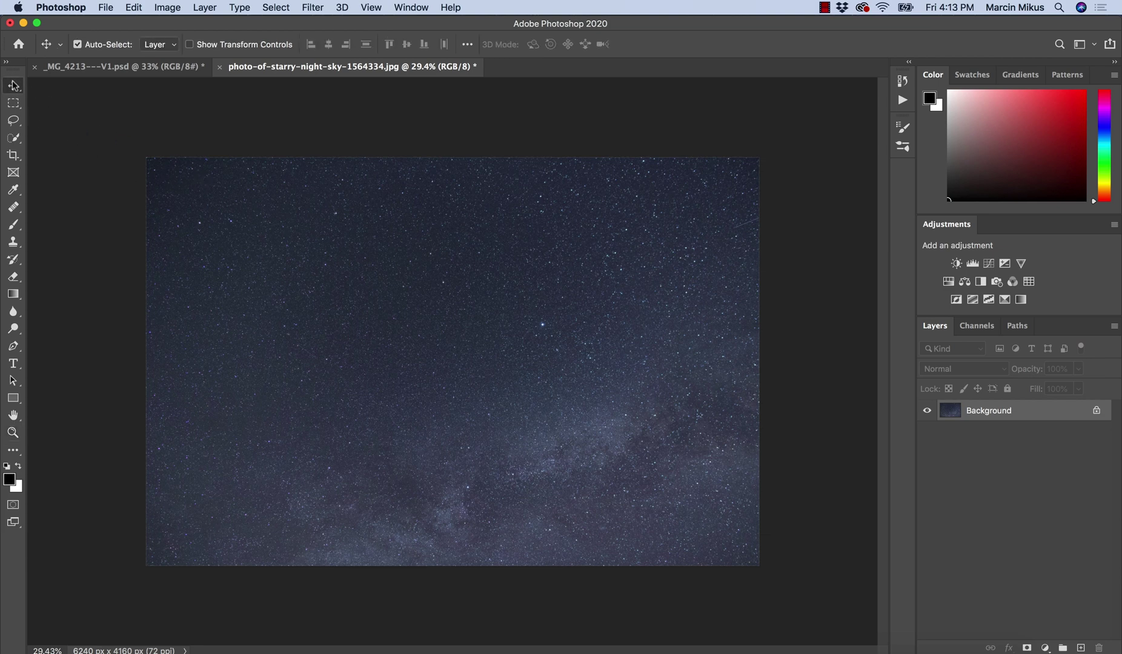
{"action": "left_click", "coordinate": [131, 69]}
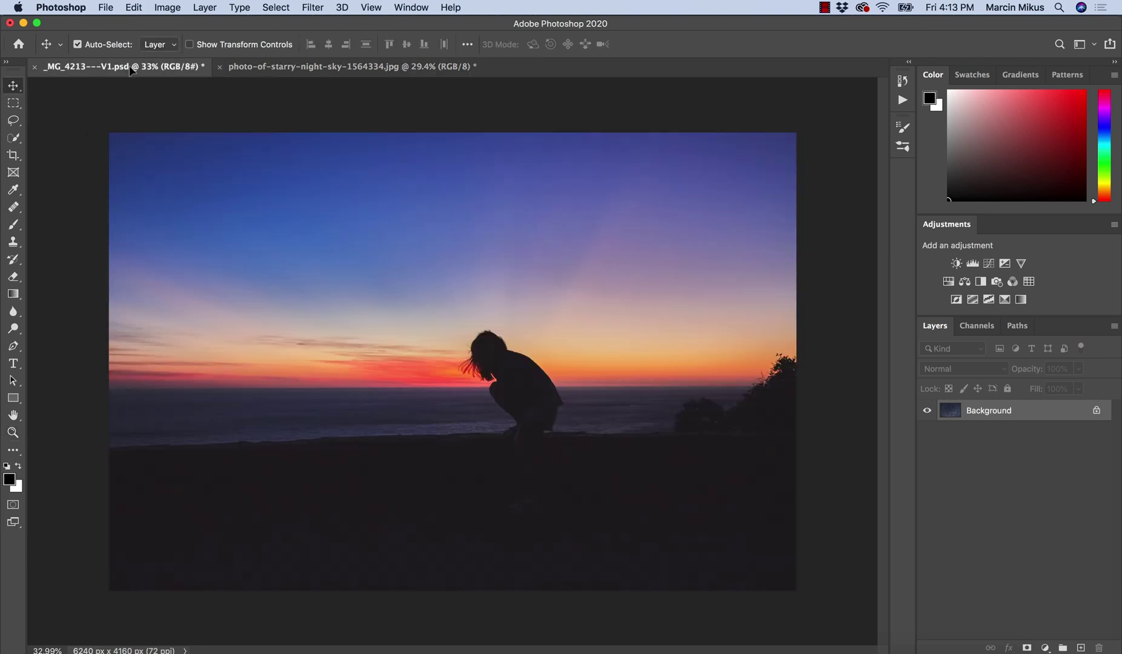
{"action": "left_click_drag", "start_coordinate": [214, 164], "coordinate": [279, 315]}
{"action": "left_click_drag", "start_coordinate": [230, 221], "coordinate": [445, 385]}
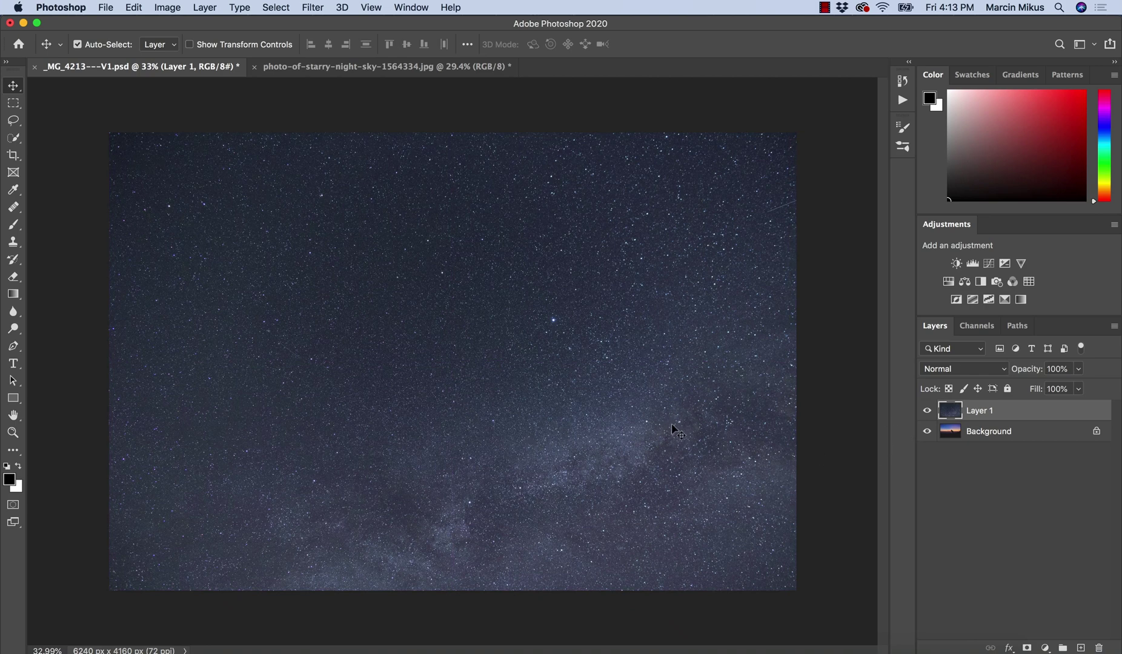
{"action": "left_click", "coordinate": [927, 410]}
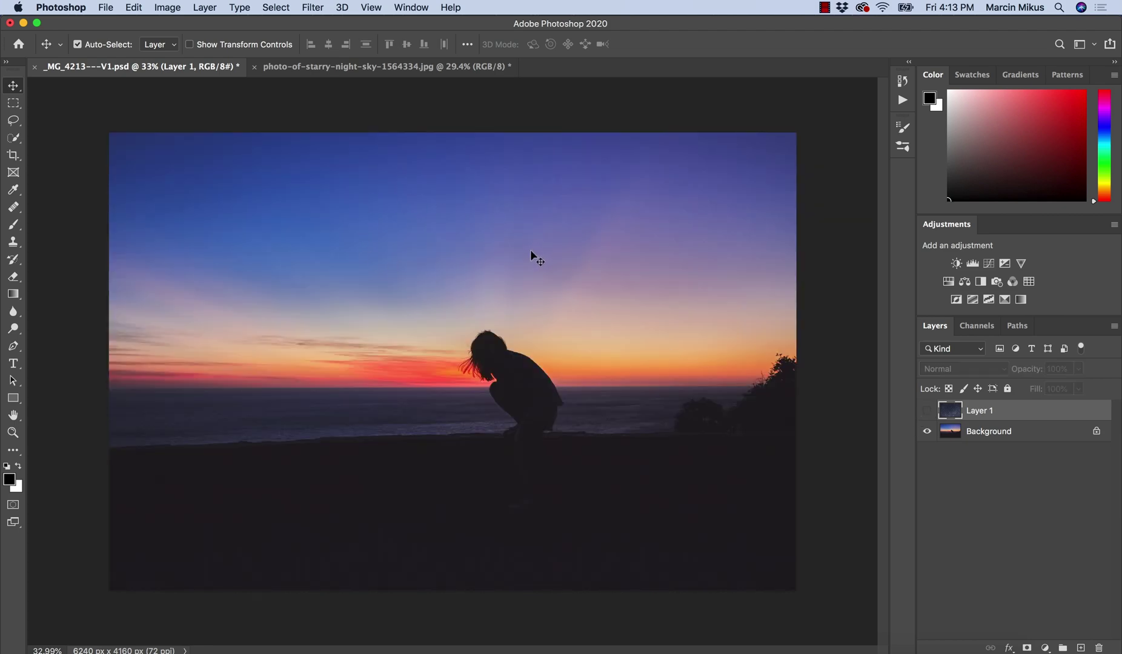
{"action": "left_click", "coordinate": [927, 410]}
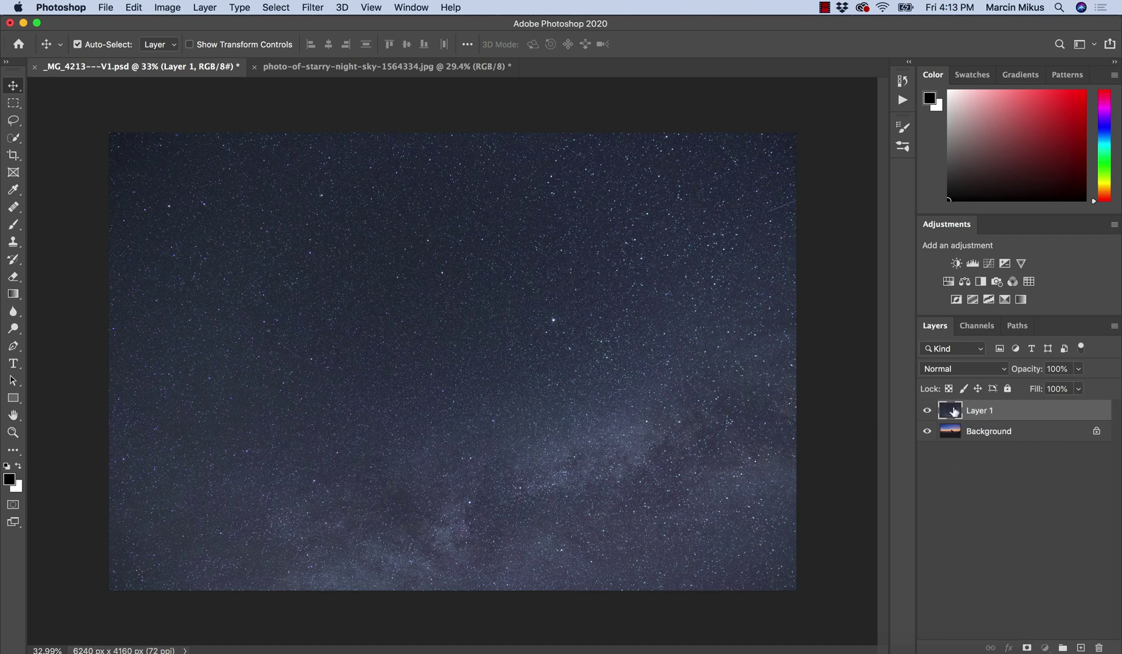
- Rename Layer 1 to 'sky', add a blank layer mask, and hide the layer
{"action": "double_click", "coordinate": [977, 411]}
{"action": "type", "text": "sky"}
{"action": "key", "text": "Return"}
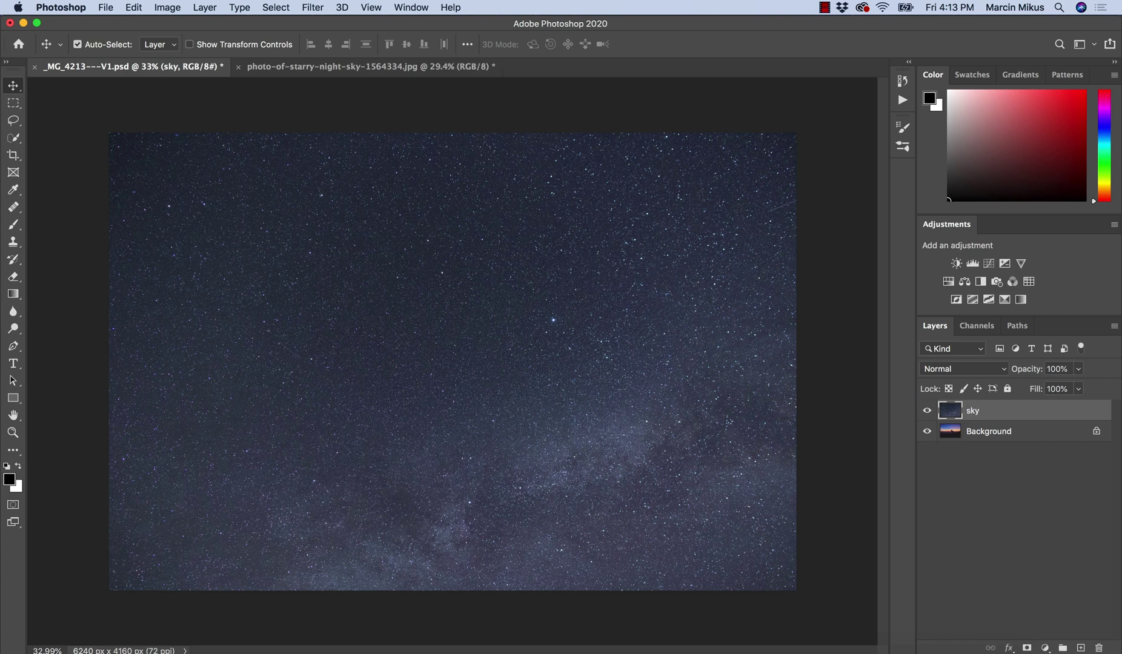
{"action": "left_click", "coordinate": [1027, 649]}
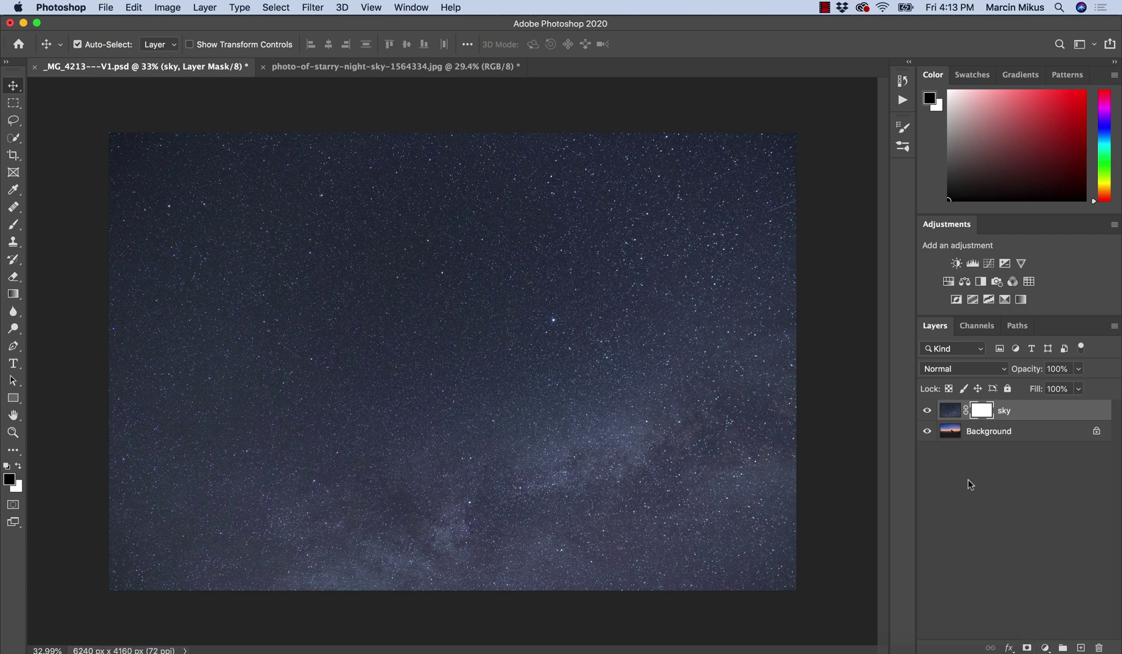
{"action": "left_click", "coordinate": [927, 412]}
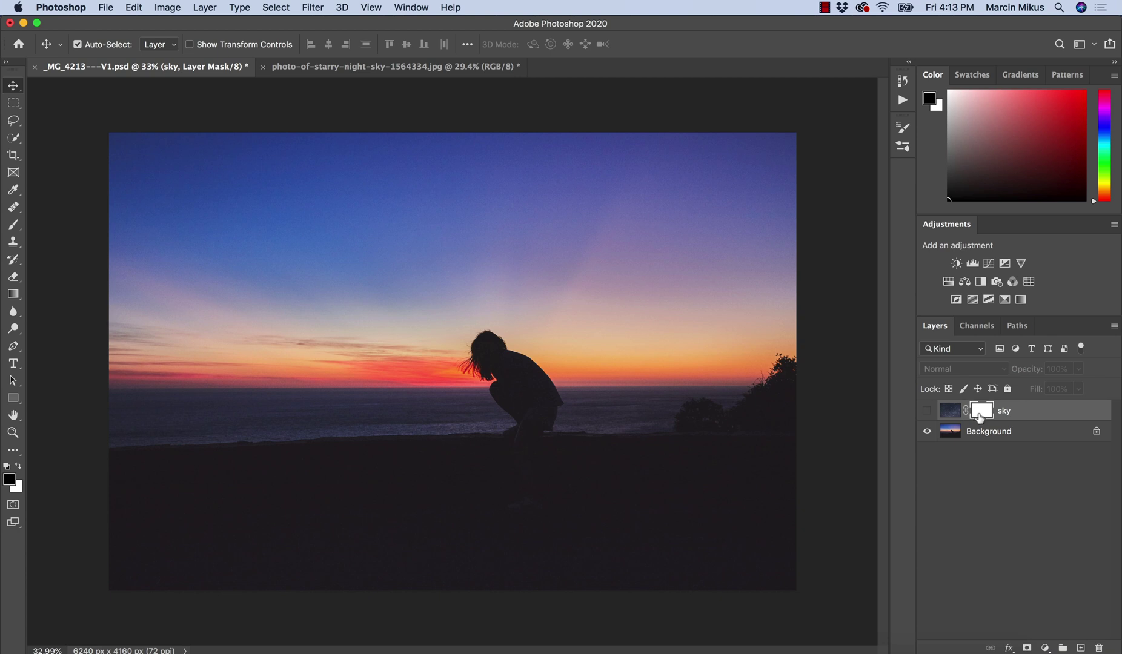
- Quick-select the sea, ground and crouching figure below the horizon on the Background layer
{"action": "left_click", "coordinate": [950, 435]}
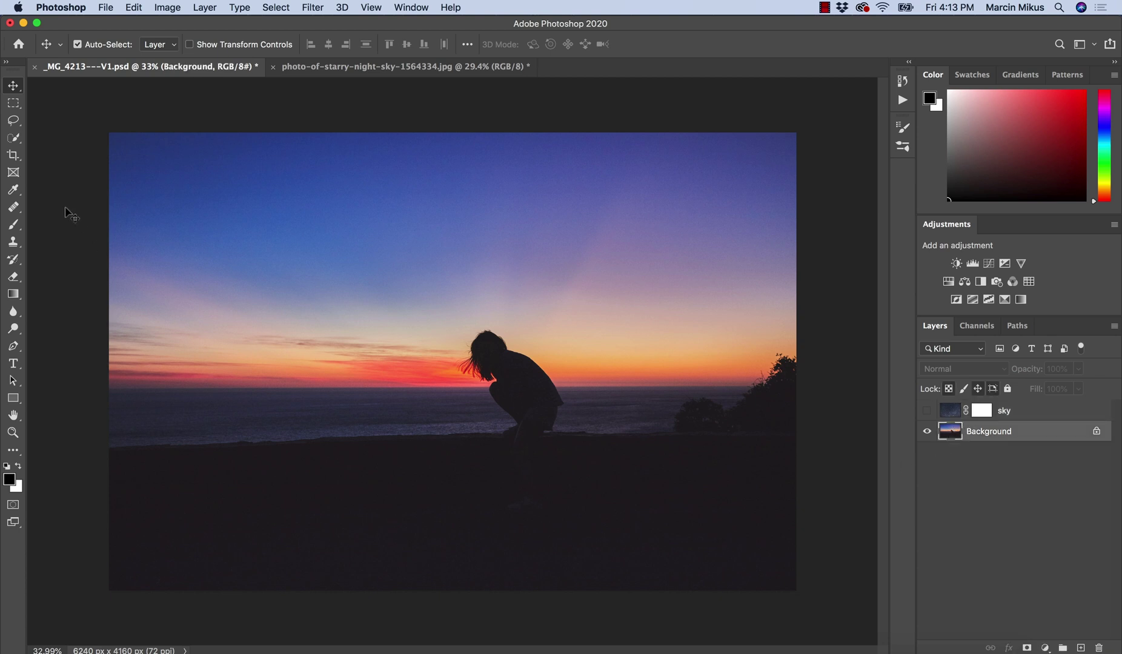
{"action": "left_click", "coordinate": [13, 137]}
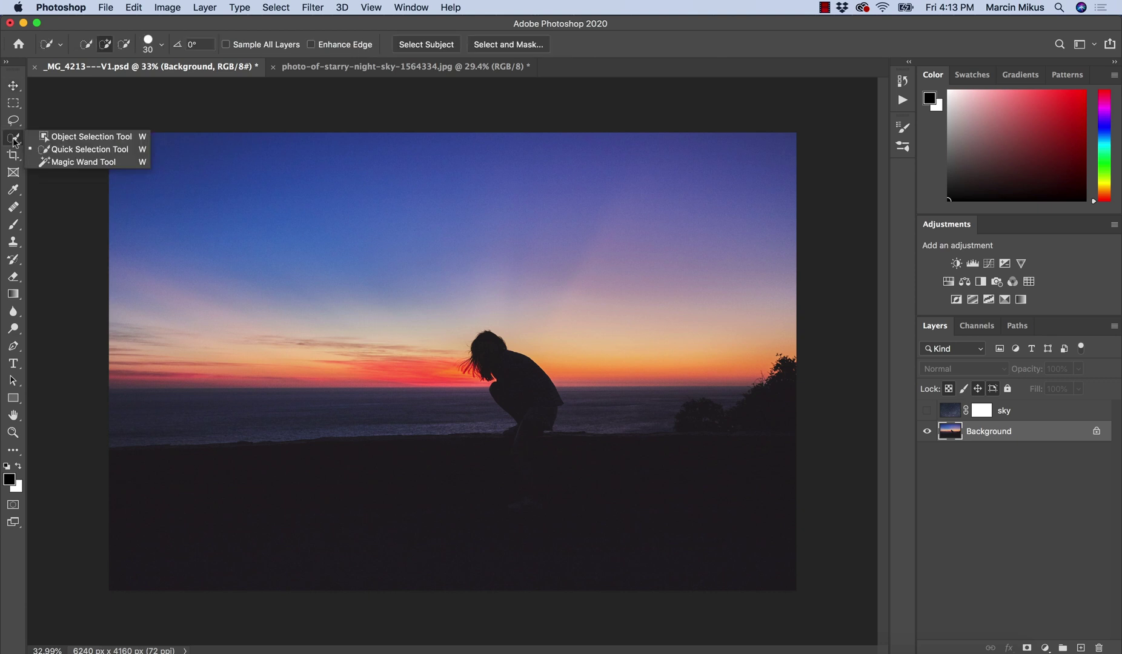
{"action": "left_click", "coordinate": [71, 151]}
{"action": "mouse_move", "coordinate": [130, 419]}
{"action": "left_mouse_down"}
{"action": "mouse_move", "coordinate": [484, 509]}
{"action": "mouse_move", "coordinate": [524, 385]}
{"action": "left_mouse_up"}
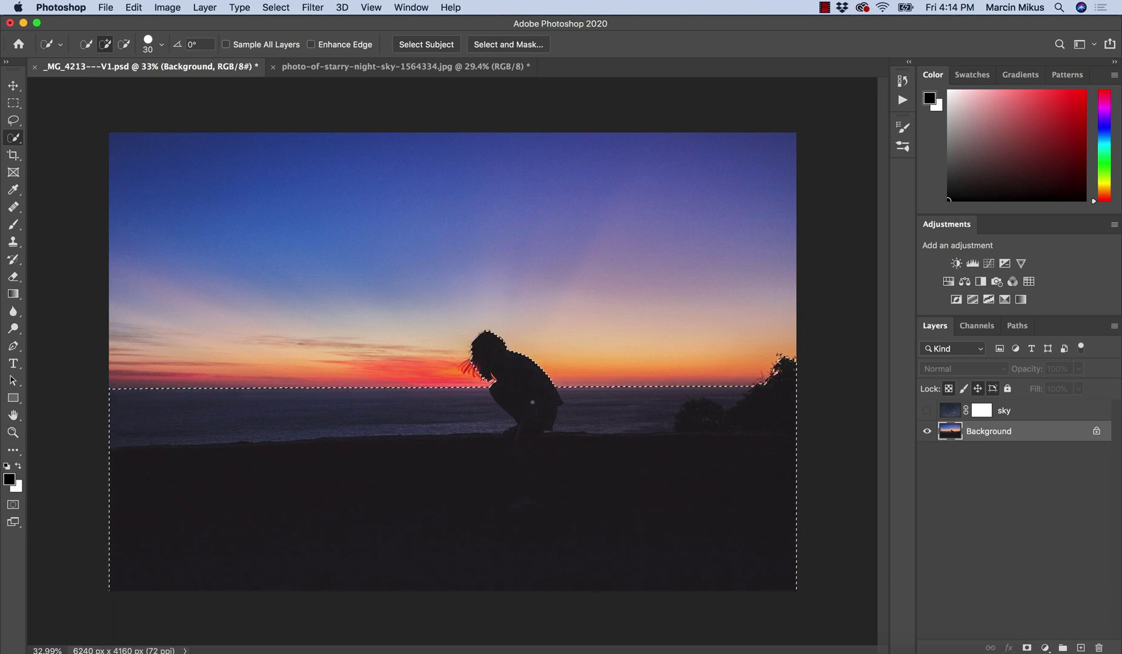
- Show the sky layer, fill its mask black over the selected ground, then deselect
{"action": "left_click", "coordinate": [928, 412]}
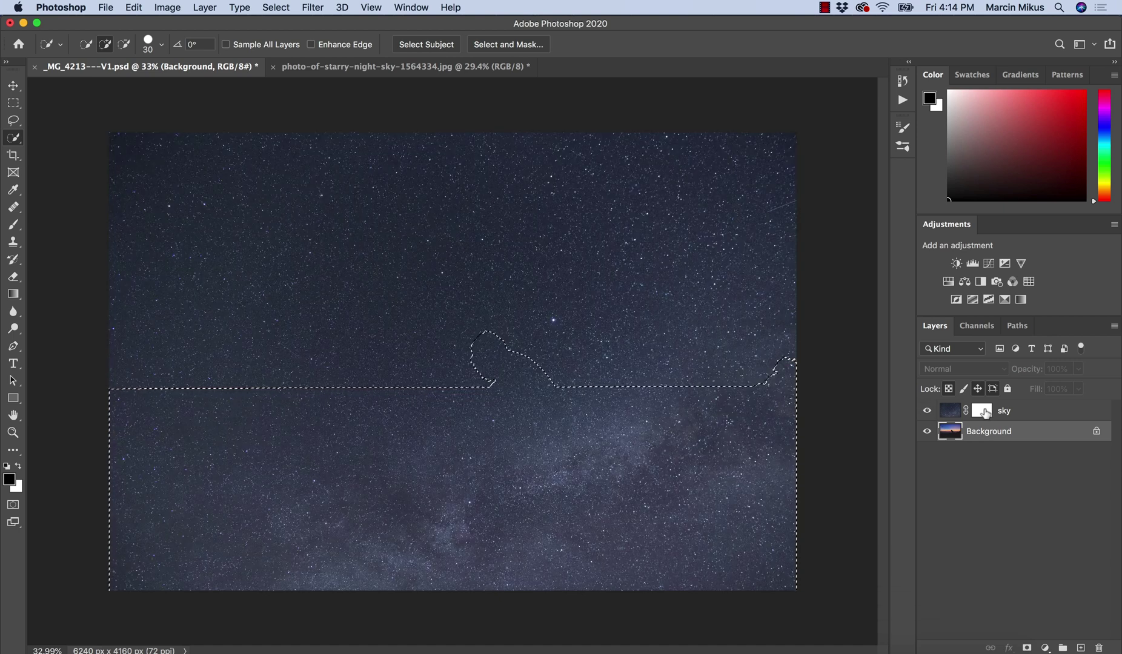
{"action": "left_click", "coordinate": [981, 410]}
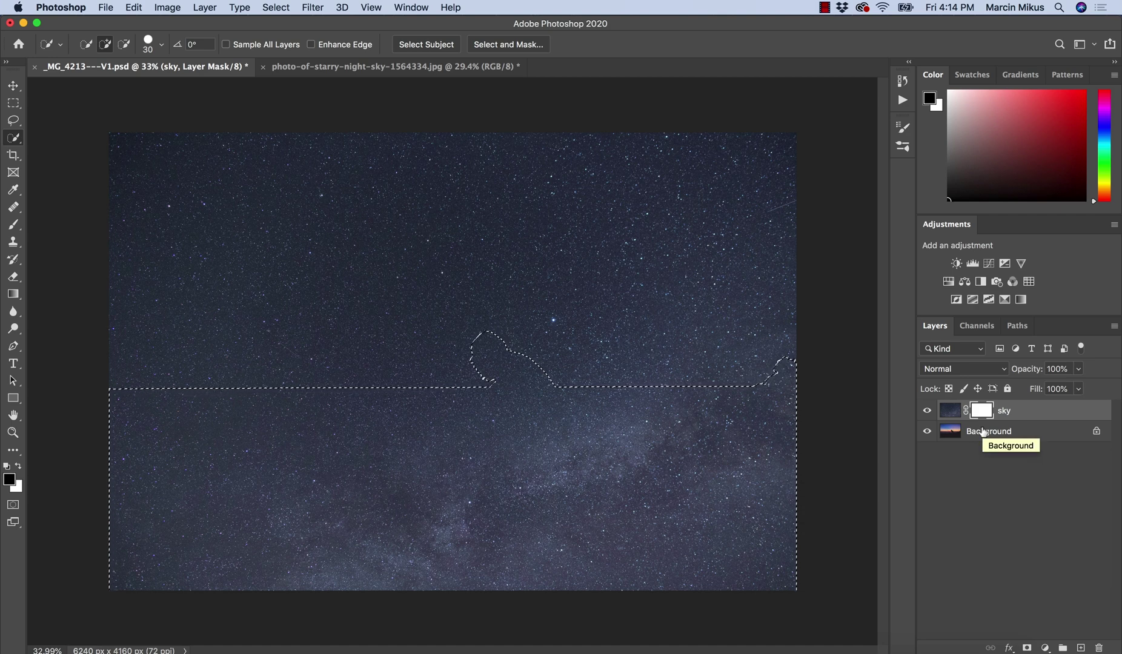
{"action": "key", "text": "alt+BackSpace"}
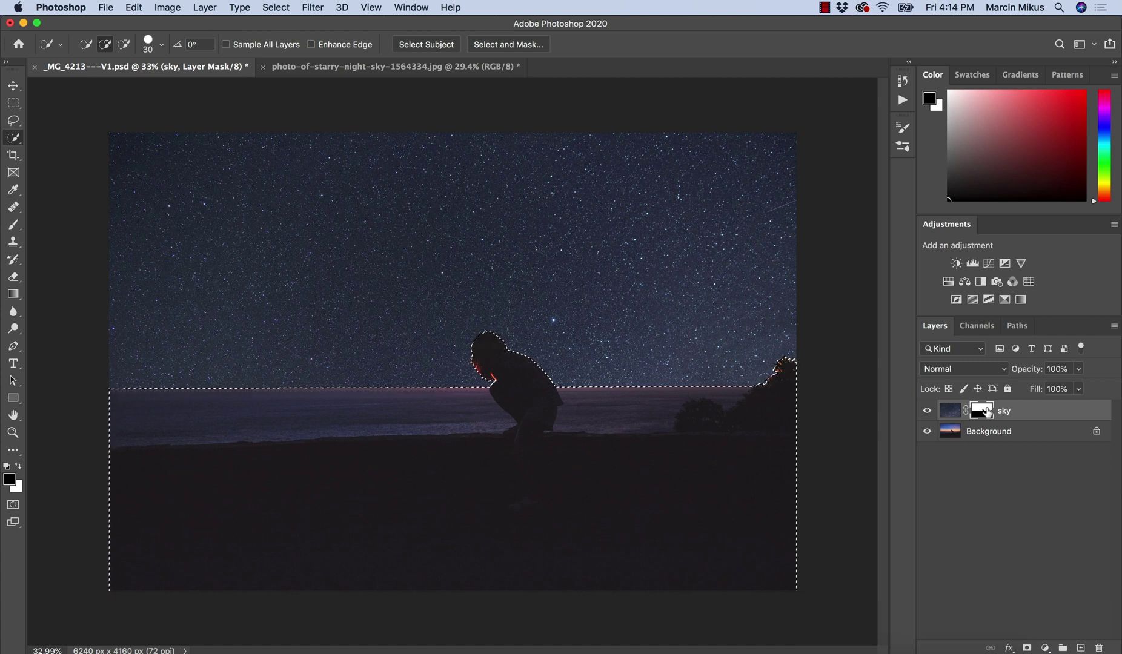
{"action": "key", "text": "super+d"}
{"action": "key", "text": "l"}
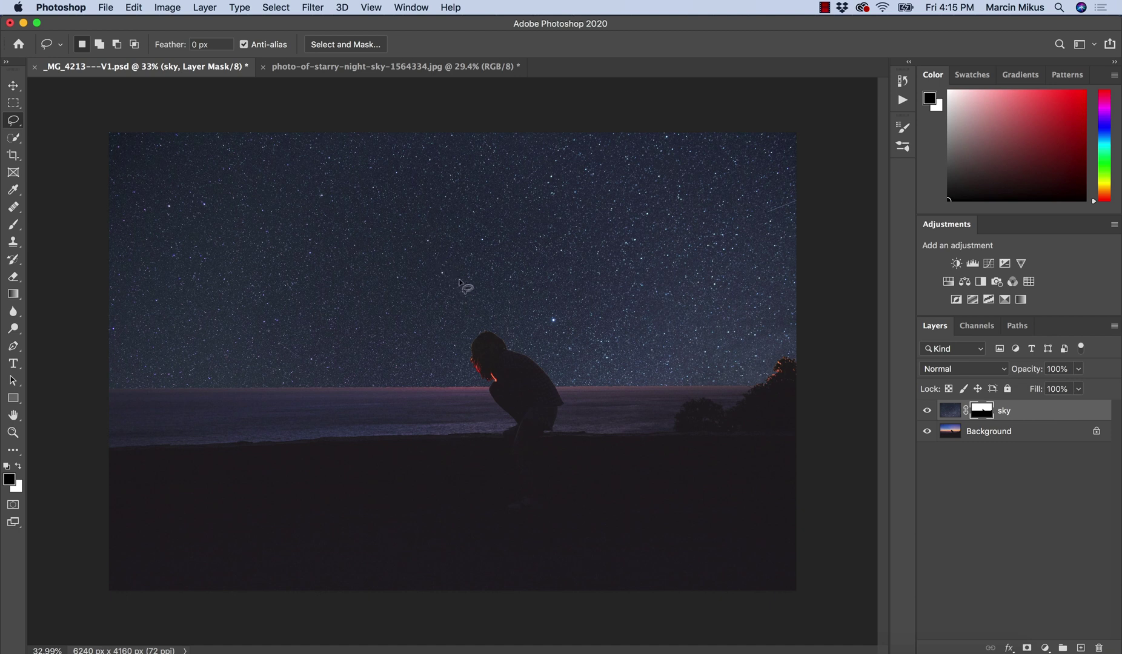
- Lower the sky layer to 40% opacity and compare it against the sunset at the horizon
{"action": "left_click", "coordinate": [14, 85]}
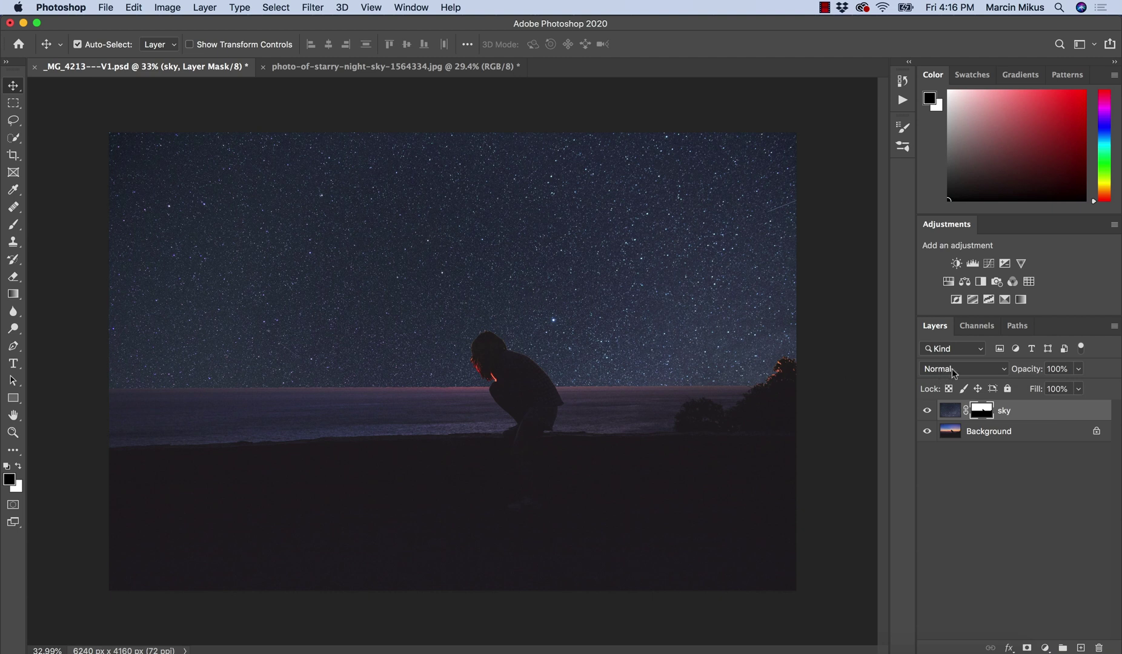
{"action": "left_click_drag", "start_coordinate": [1025, 364], "coordinate": [1002, 377]}
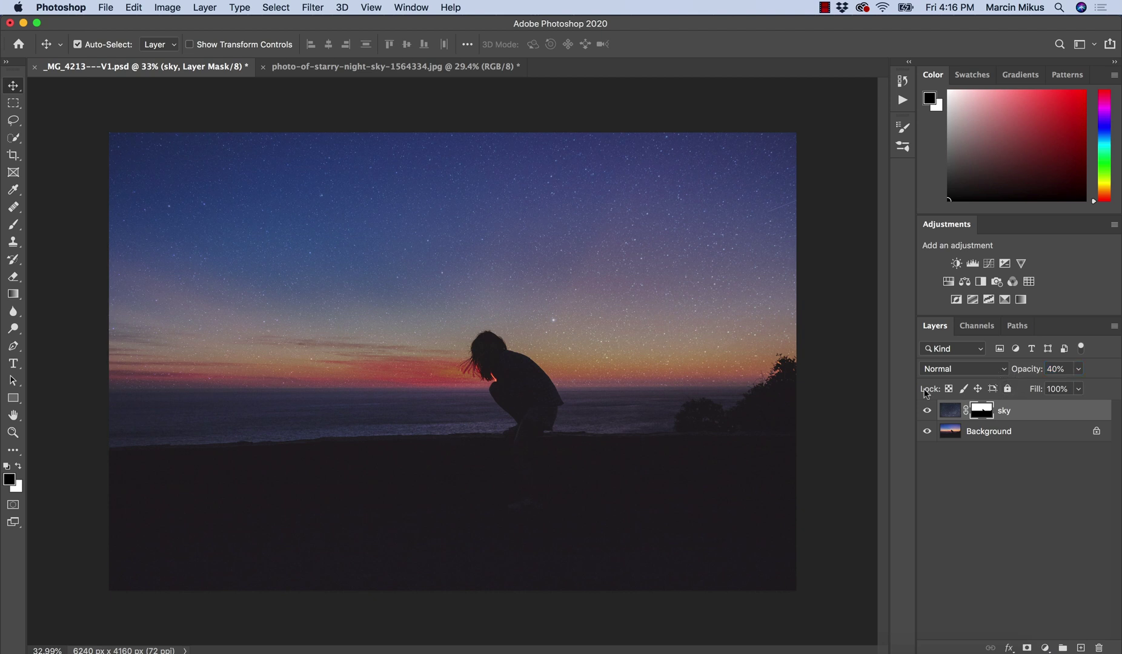
{"action": "left_click", "coordinate": [927, 411]}
{"action": "left_click", "coordinate": [927, 411]}
{"action": "key", "text": "z"}
{"action": "left_click_drag", "start_coordinate": [266, 383], "coordinate": [324, 393]}
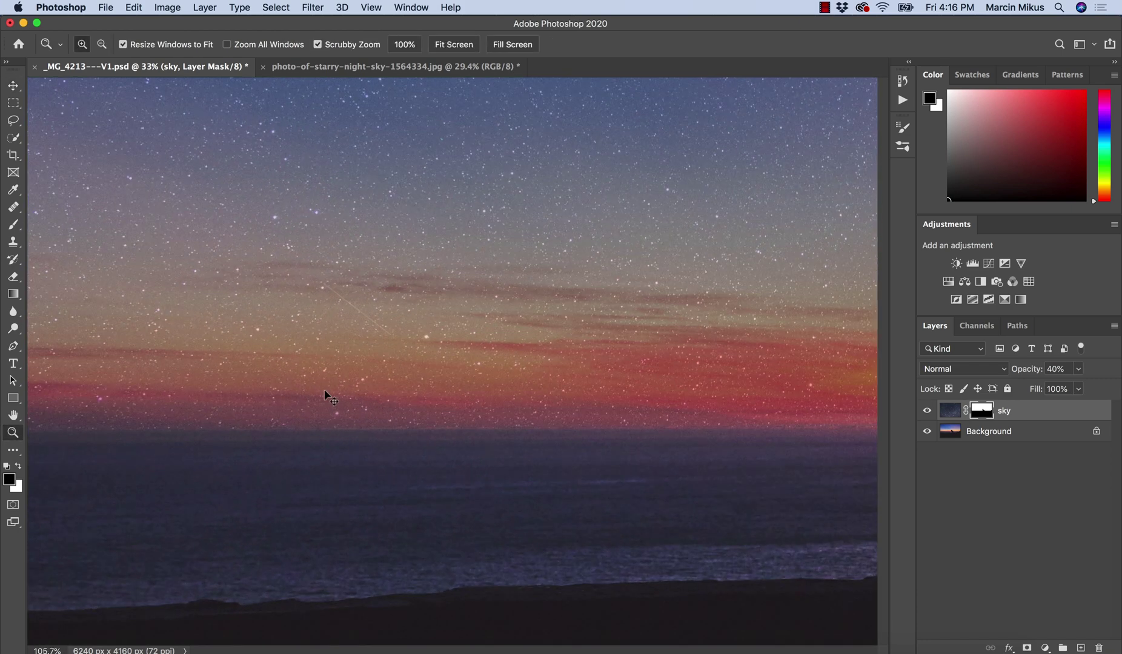
{"action": "left_click_drag", "start_coordinate": [415, 426], "coordinate": [281, 396]}
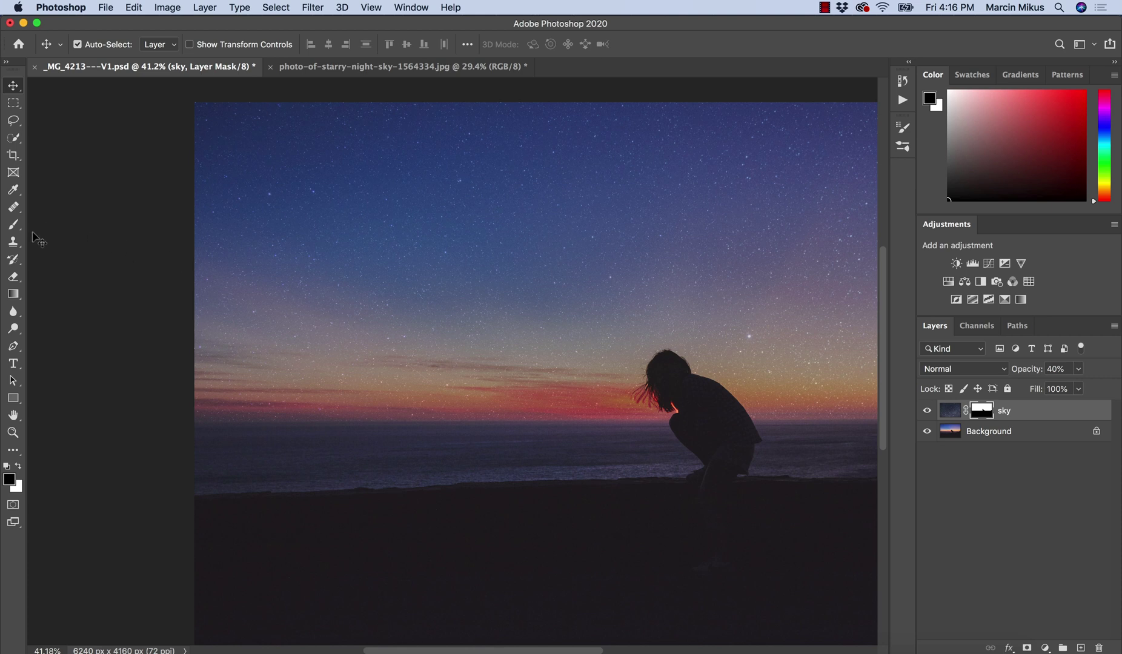
- Set the Brush to 1700 px and frame the whole photo in view
{"action": "left_click", "coordinate": [13, 225]}
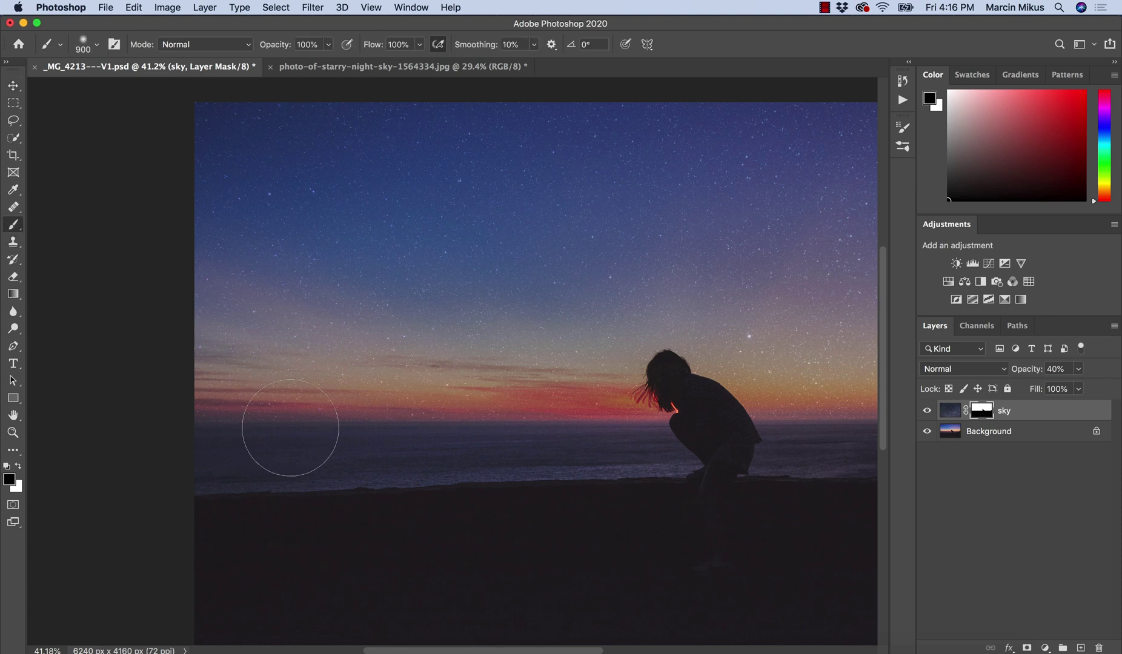
{"action": "key", "text": "bracketright"}
{"action": "key", "text": "bracketright"}
{"action": "key", "text": "bracketright"}
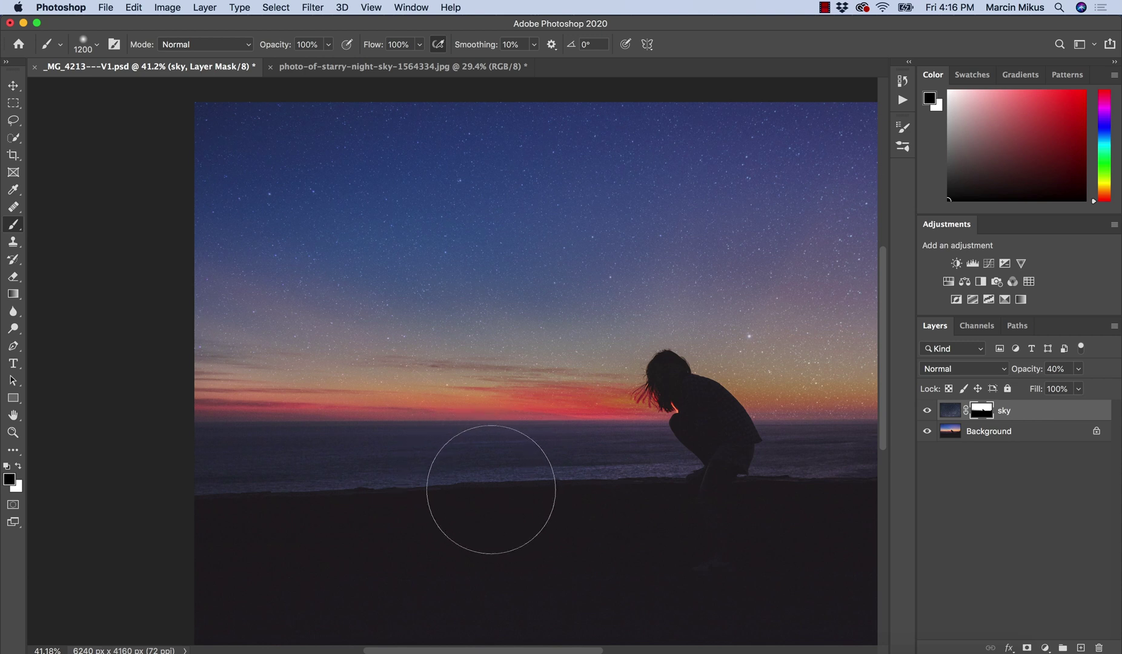
{"action": "key", "text": "bracketright"}
{"action": "key", "text": "bracketright"}
{"action": "key", "text": "bracketright"}
{"action": "key", "text": "bracketright"}
{"action": "key", "text": "bracketright"}
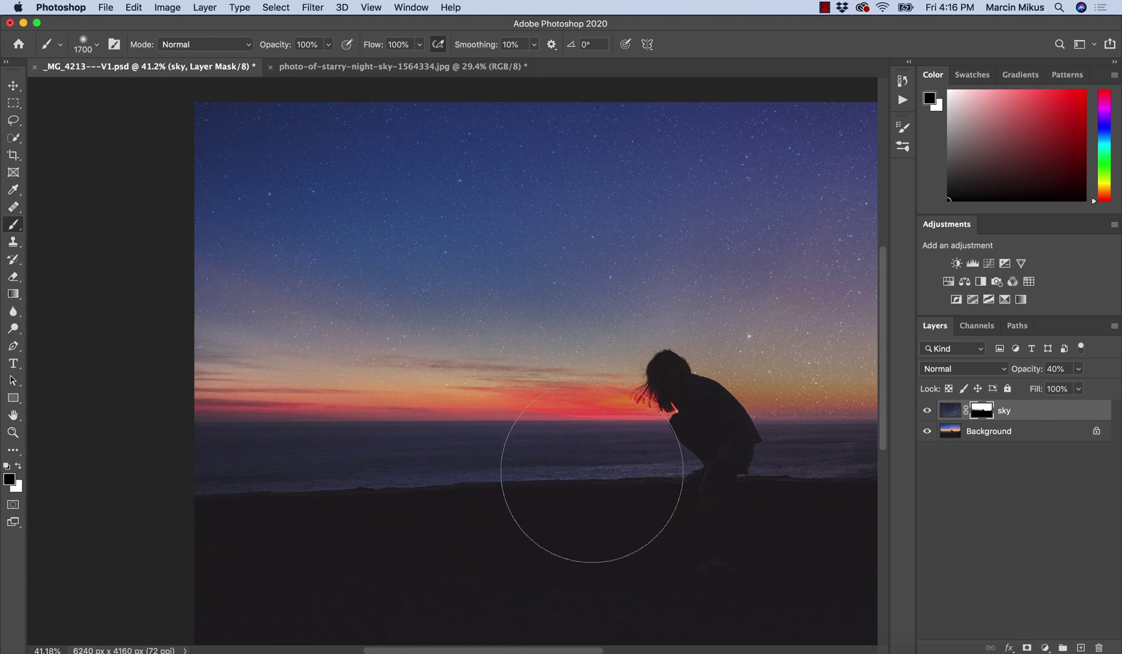
{"action": "mouse_move", "coordinate": [601, 471]}
{"action": "left_mouse_down"}
{"action": "mouse_move", "coordinate": [438, 433]}
{"action": "mouse_move", "coordinate": [501, 378]}
{"action": "mouse_move", "coordinate": [441, 339]}
{"action": "left_mouse_up"}
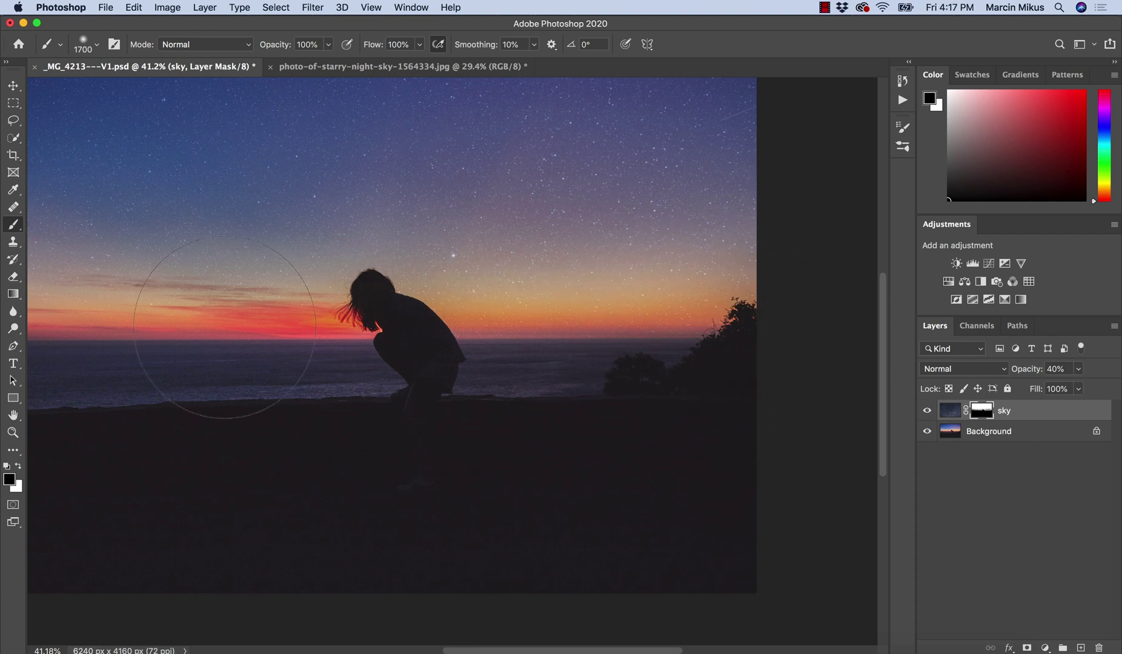
{"action": "left_click_drag", "start_coordinate": [225, 351], "coordinate": [412, 395]}
{"action": "key", "text": "z"}
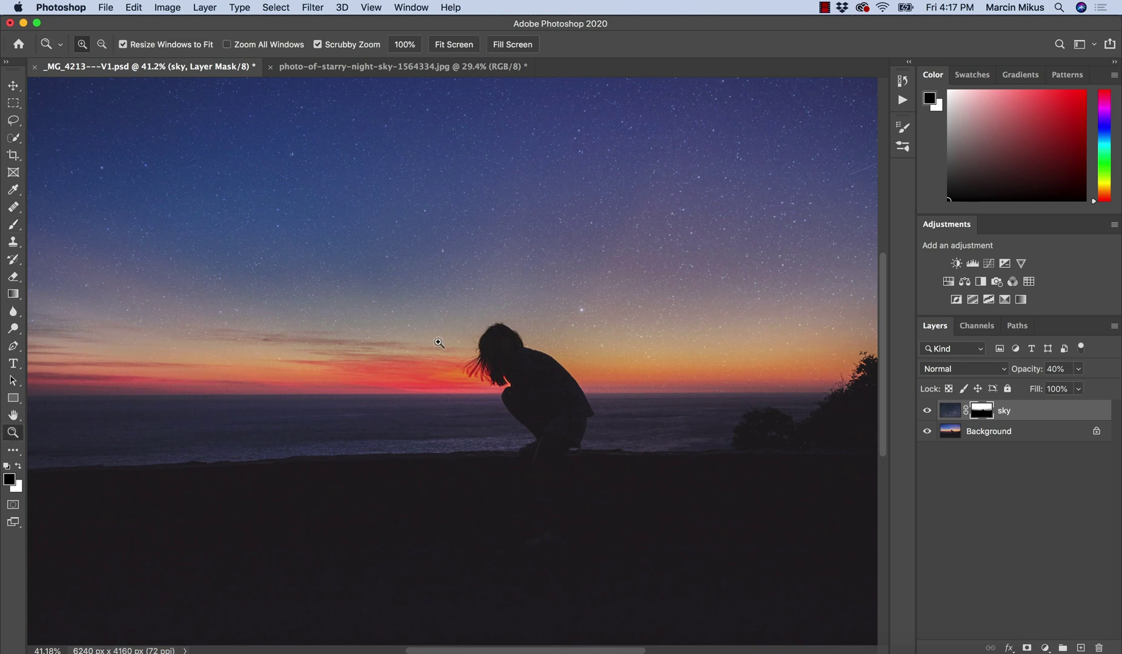
{"action": "left_click_drag", "start_coordinate": [193, 354], "coordinate": [175, 354]}
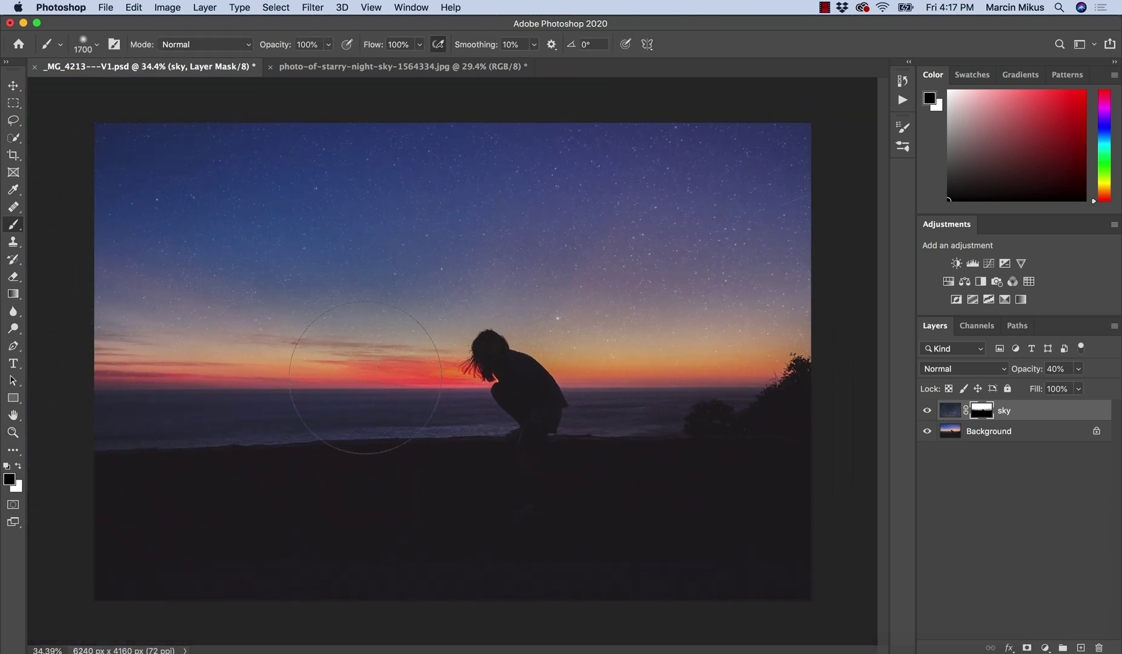
- Paint black on the sky mask over the right-hand trees, toggling the layer to check
{"action": "mouse_move", "coordinate": [698, 384]}
{"action": "left_mouse_down"}
{"action": "mouse_move", "coordinate": [769, 356]}
{"action": "mouse_move", "coordinate": [764, 345]}
{"action": "mouse_move", "coordinate": [740, 364]}
{"action": "left_mouse_up"}
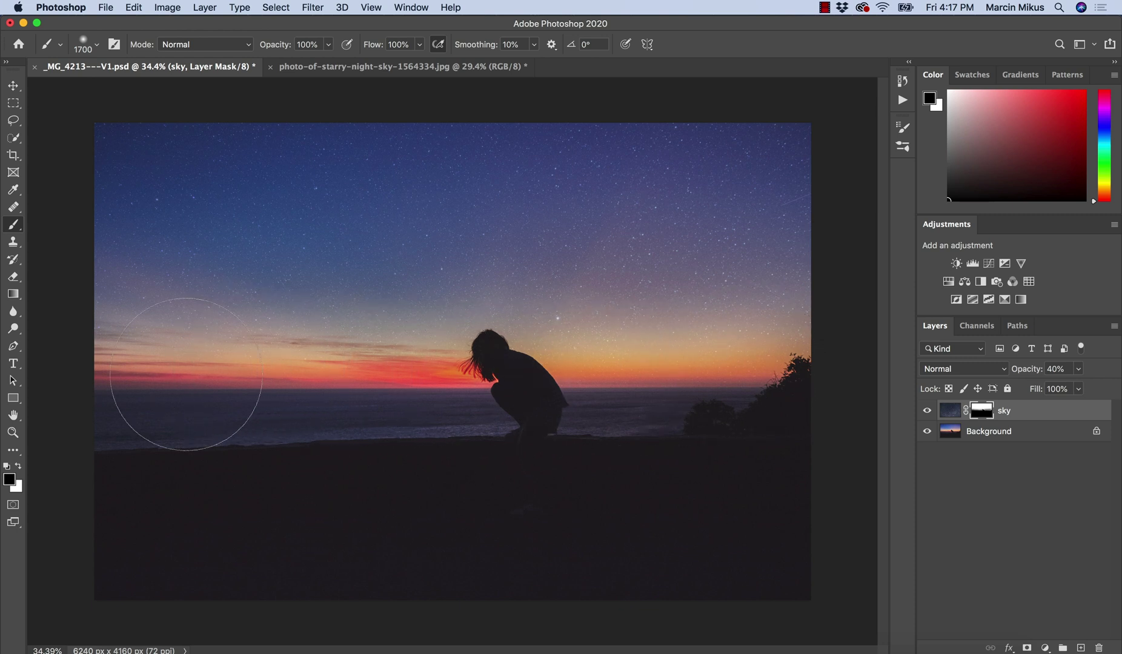
{"action": "key", "text": "z"}
{"action": "left_click_drag", "start_coordinate": [459, 291], "coordinate": [469, 292]}
{"action": "key", "text": "b"}
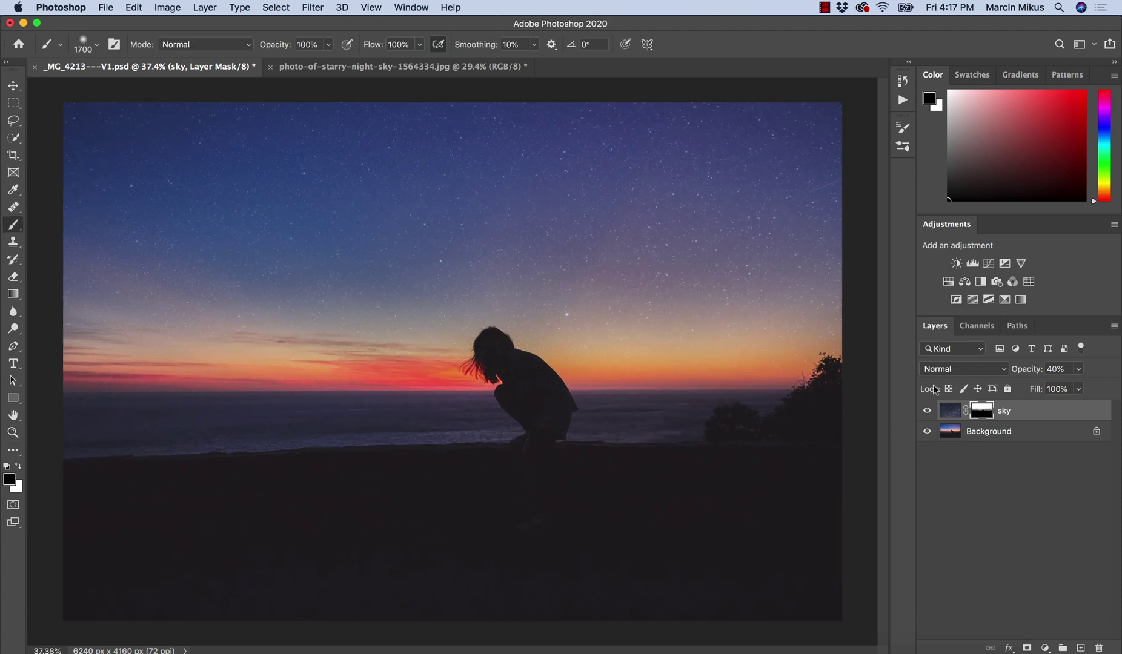
{"action": "left_click", "coordinate": [927, 411]}
{"action": "left_click", "coordinate": [927, 411]}
- Target the sky layer's image and set it to Overlay blending at 60% opacity
{"action": "left_click", "coordinate": [949, 411]}
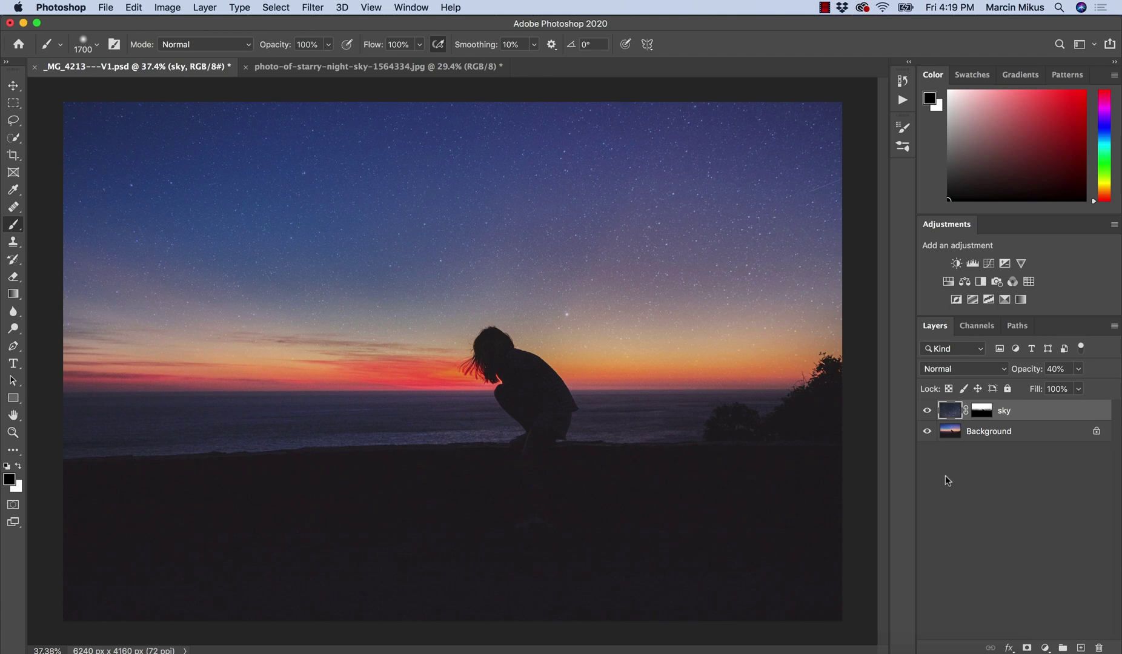
{"action": "left_click", "coordinate": [945, 369]}
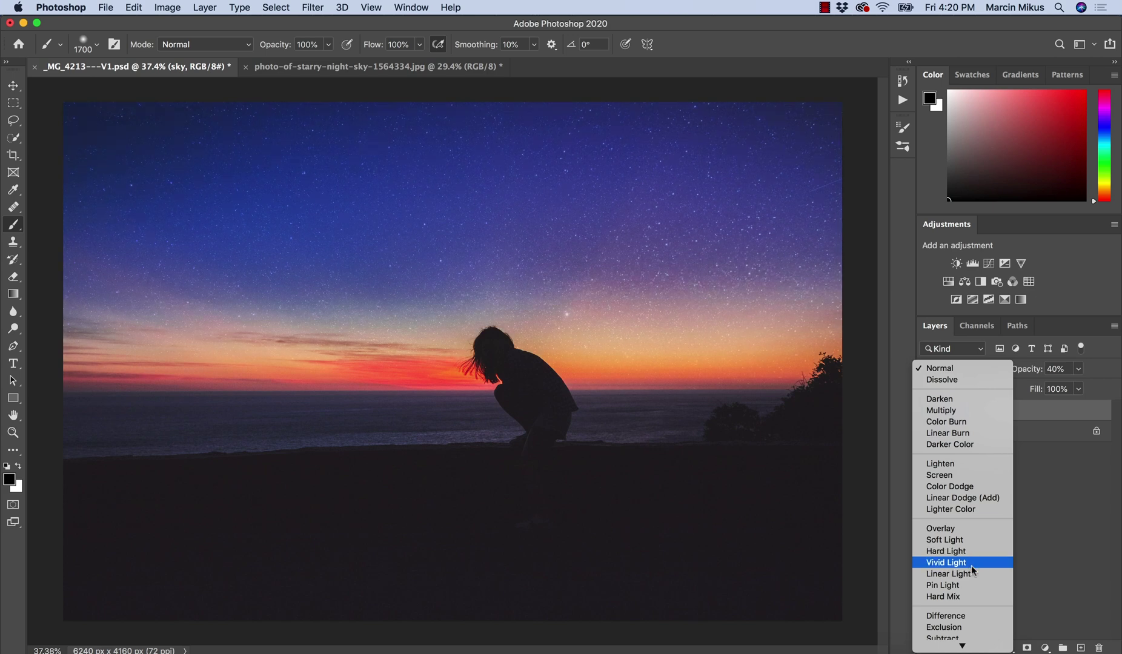
{"action": "left_click", "coordinate": [955, 529]}
{"action": "left_click_drag", "start_coordinate": [1026, 374], "coordinate": [1038, 374]}
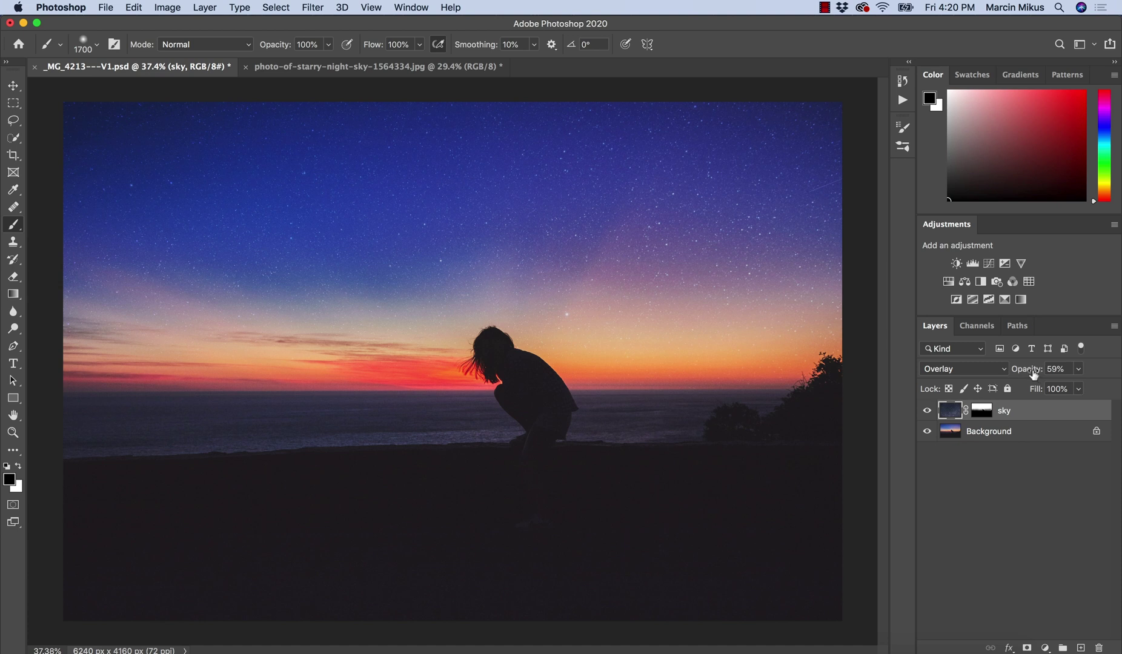
{"action": "left_click_drag", "start_coordinate": [1031, 374], "coordinate": [1032, 374]}
- Load the sky layer's mask as a selection and add a Vibrance adjustment layer masked to it
{"action": "left_click", "coordinate": [978, 414]}
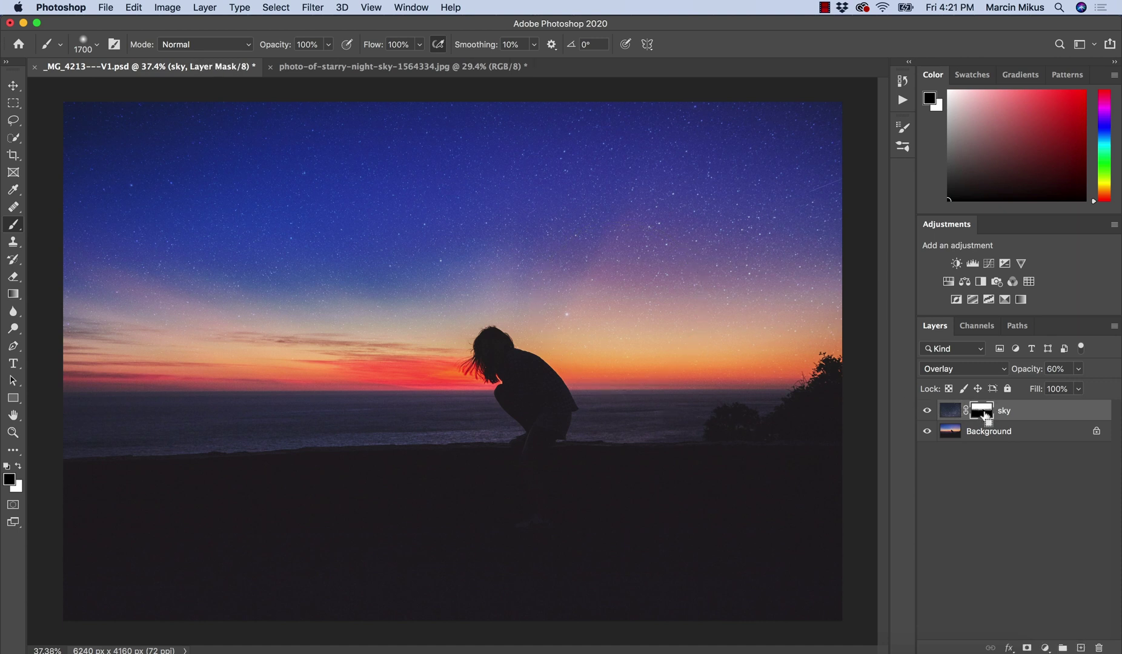
{"action": "left_click", "coordinate": [983, 411], "text": "super"}
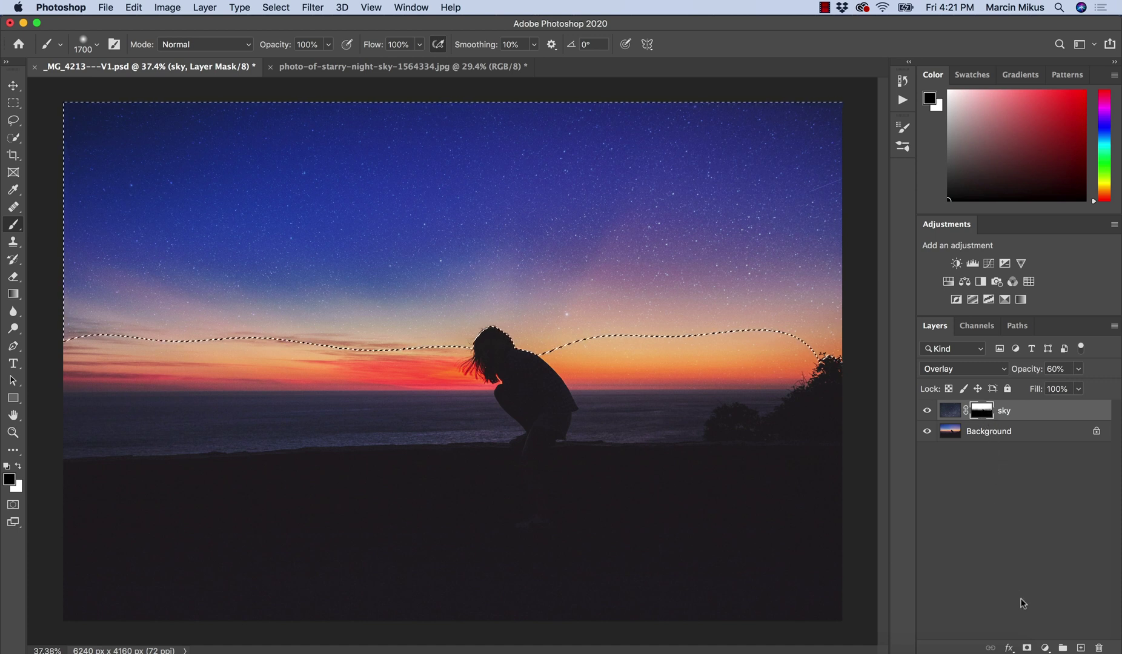
{"action": "left_click", "coordinate": [1045, 648]}
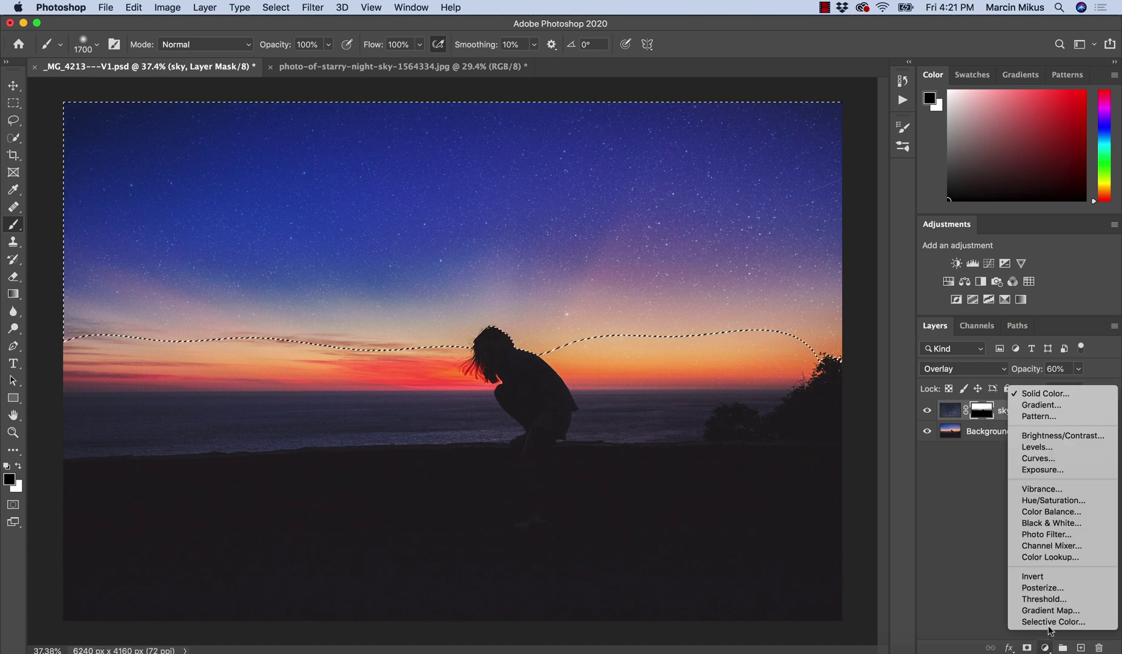
{"action": "left_click", "coordinate": [1047, 490]}
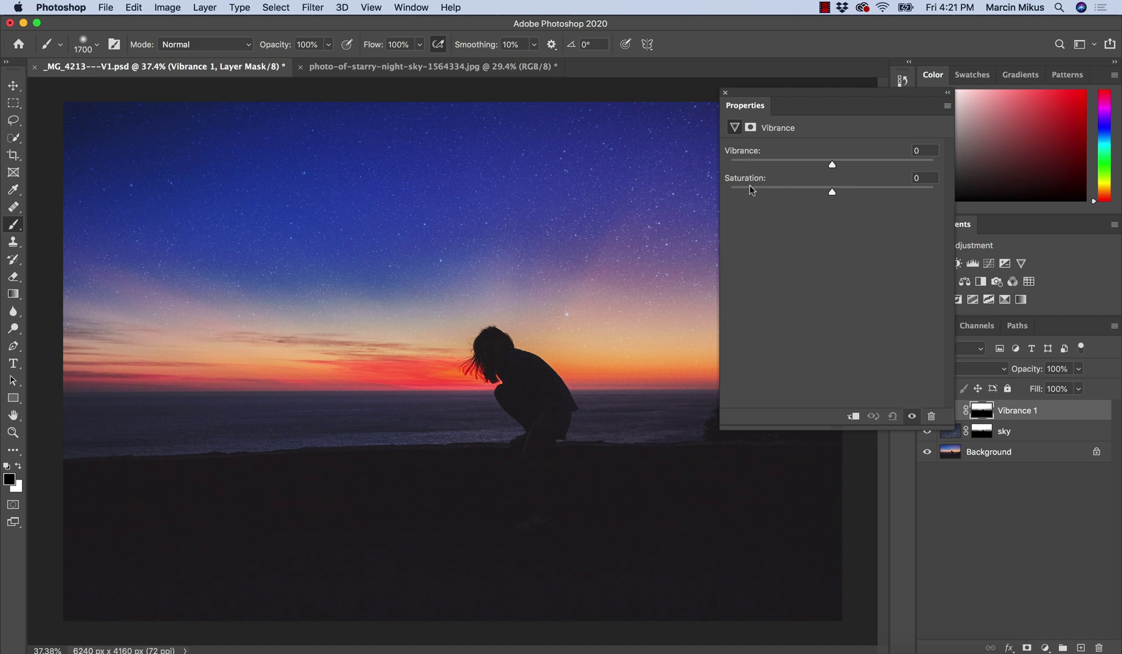
- Set the Vibrance 1 layer to Vibrance -31 and Saturation -15, then close its Properties panel
{"action": "left_click_drag", "start_coordinate": [758, 97], "coordinate": [768, 91]}
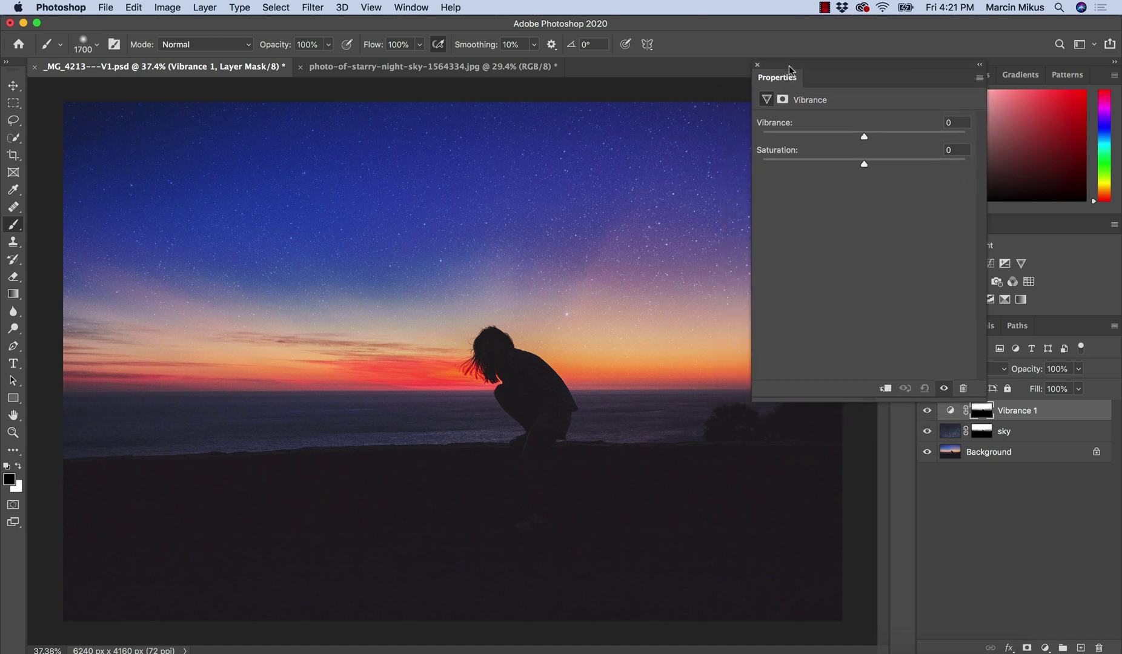
{"action": "left_click_drag", "start_coordinate": [790, 65], "coordinate": [793, 64]}
{"action": "left_click", "coordinate": [871, 134]}
{"action": "left_click_drag", "start_coordinate": [869, 134], "coordinate": [853, 166]}
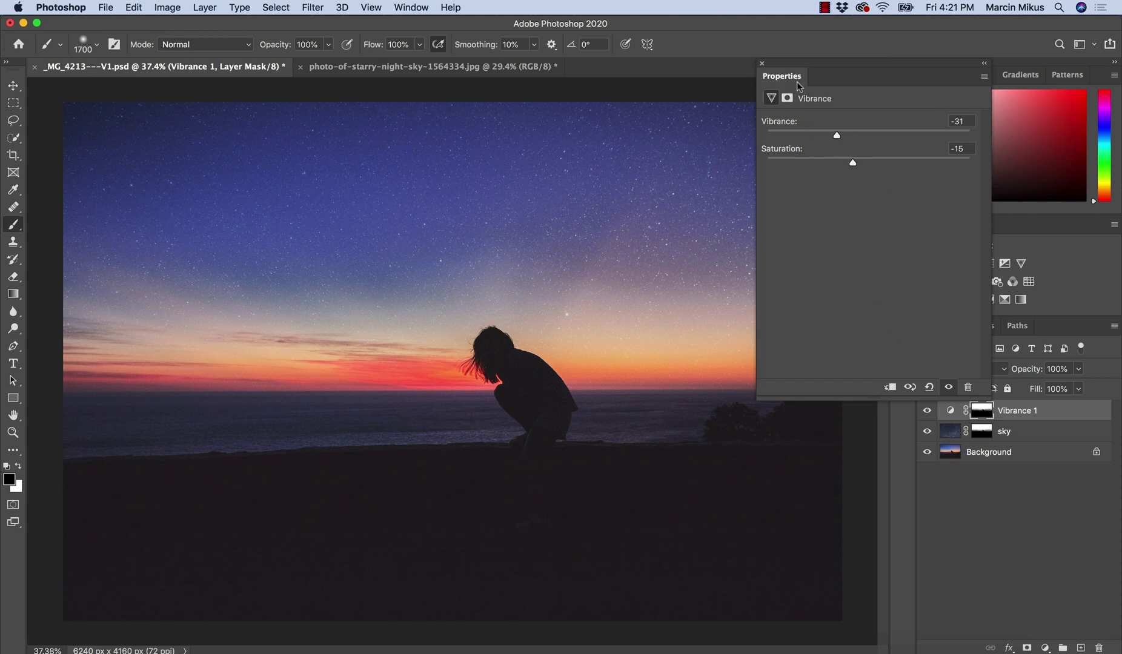
{"action": "left_click", "coordinate": [761, 63]}
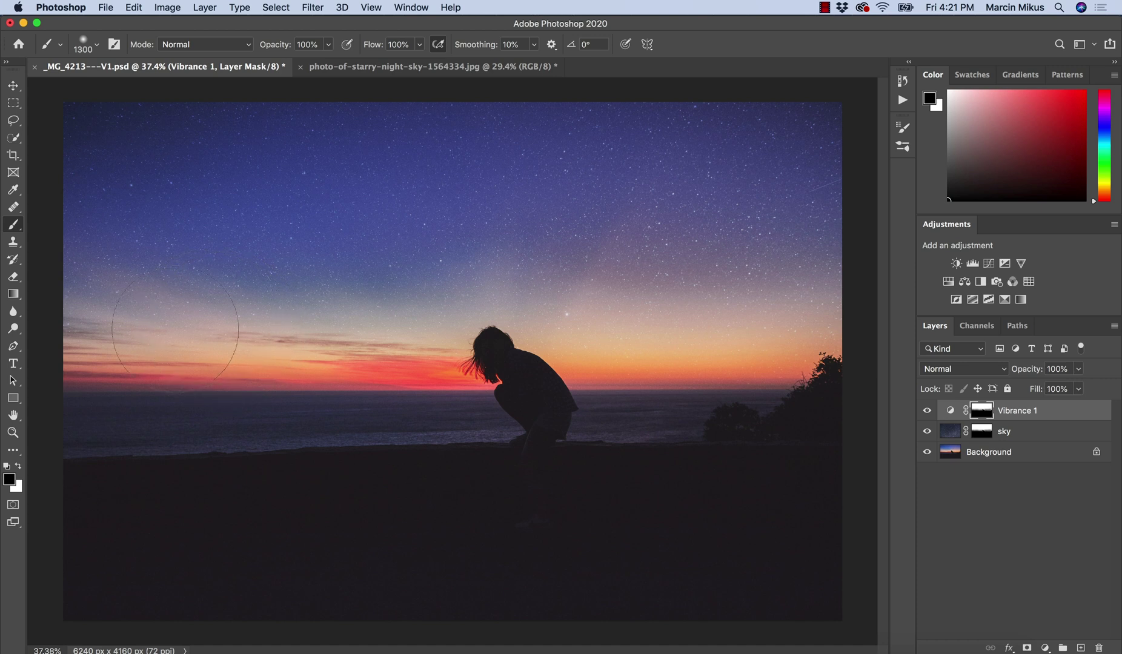
- Shrink the brush to 1300 px and make white the foreground colour
{"action": "key", "text": "bracketleft"}
{"action": "key", "text": "bracketleft"}
{"action": "key", "text": "bracketleft"}
{"action": "key", "text": "bracketleft"}
{"action": "key", "text": "x"}
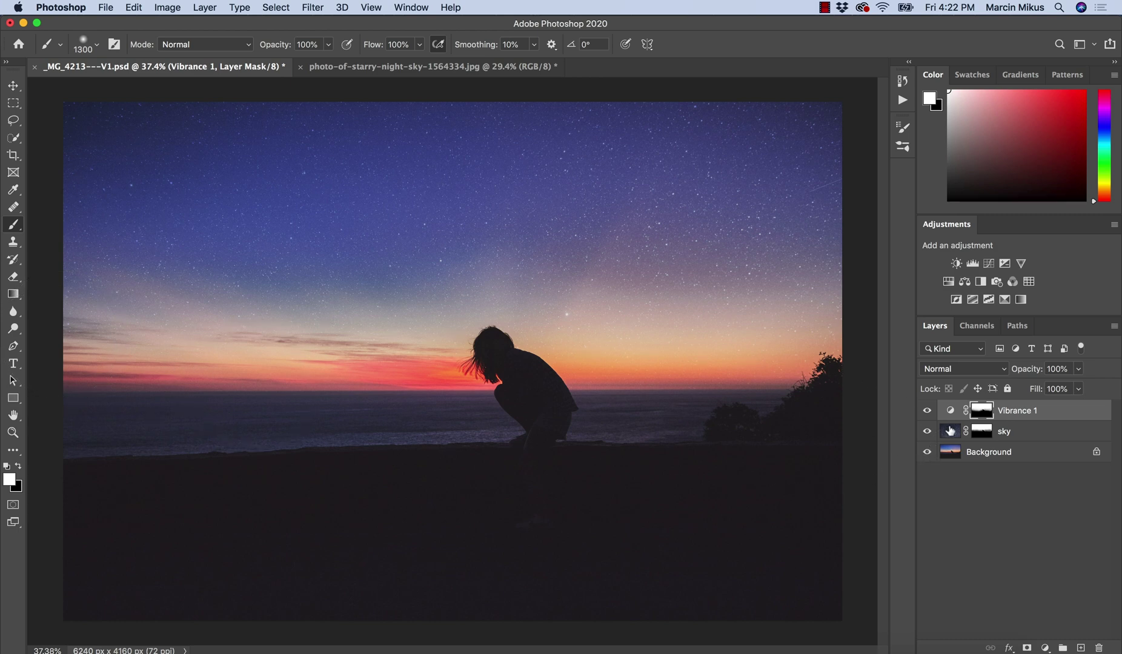
{"action": "left_click", "coordinate": [927, 412]}
{"action": "left_click", "coordinate": [927, 411]}
{"action": "left_click", "coordinate": [927, 411]}
{"action": "left_click", "coordinate": [927, 412]}
{"action": "left_click", "coordinate": [948, 430]}
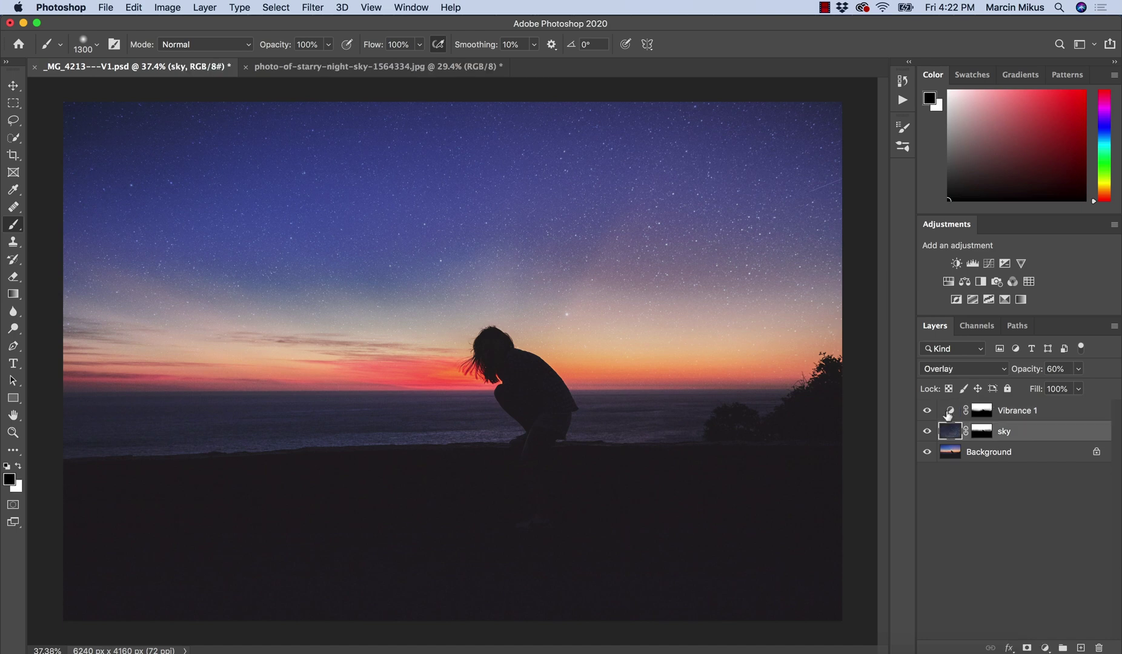
{"action": "left_click", "coordinate": [940, 370]}
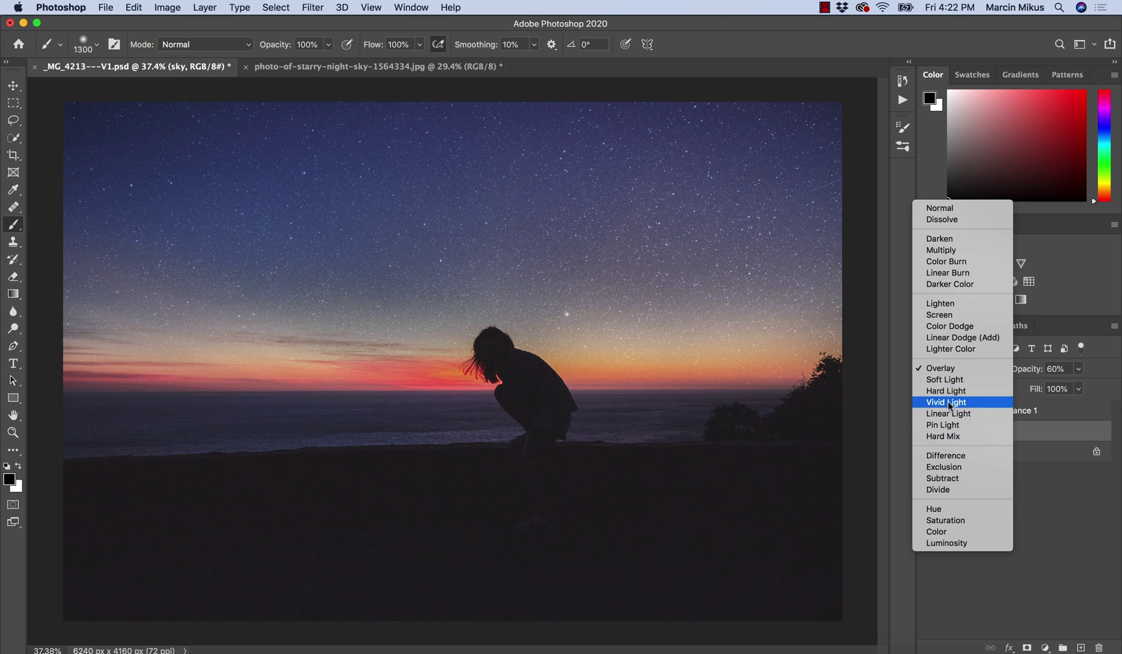
{"action": "left_click", "coordinate": [941, 369]}
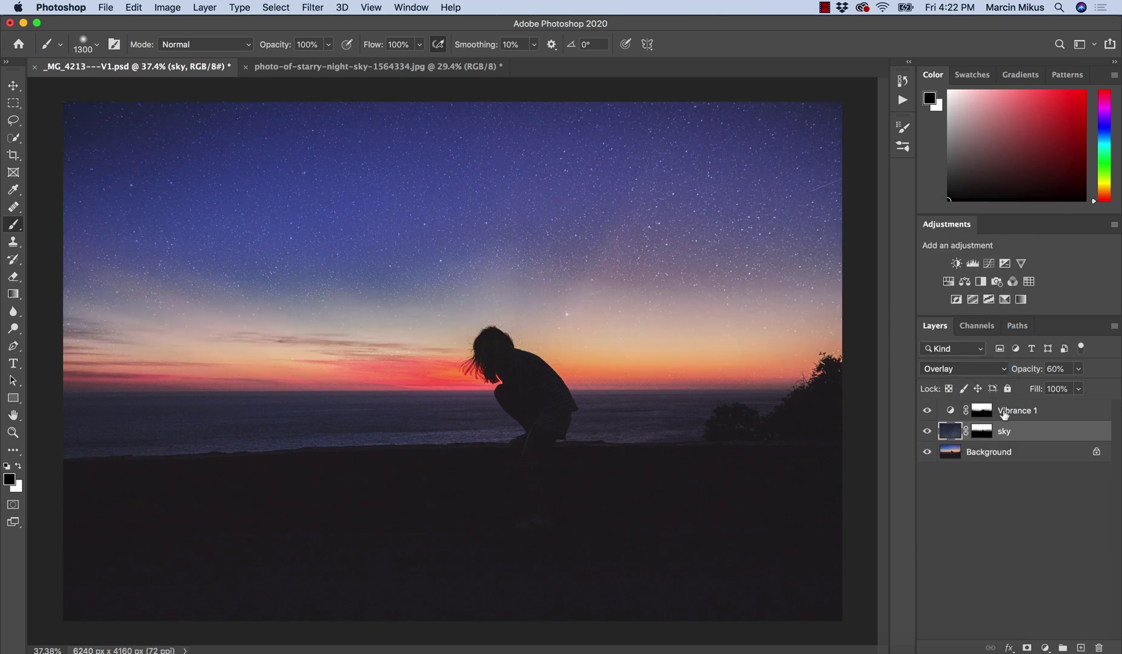
{"action": "left_click", "coordinate": [1000, 413]}
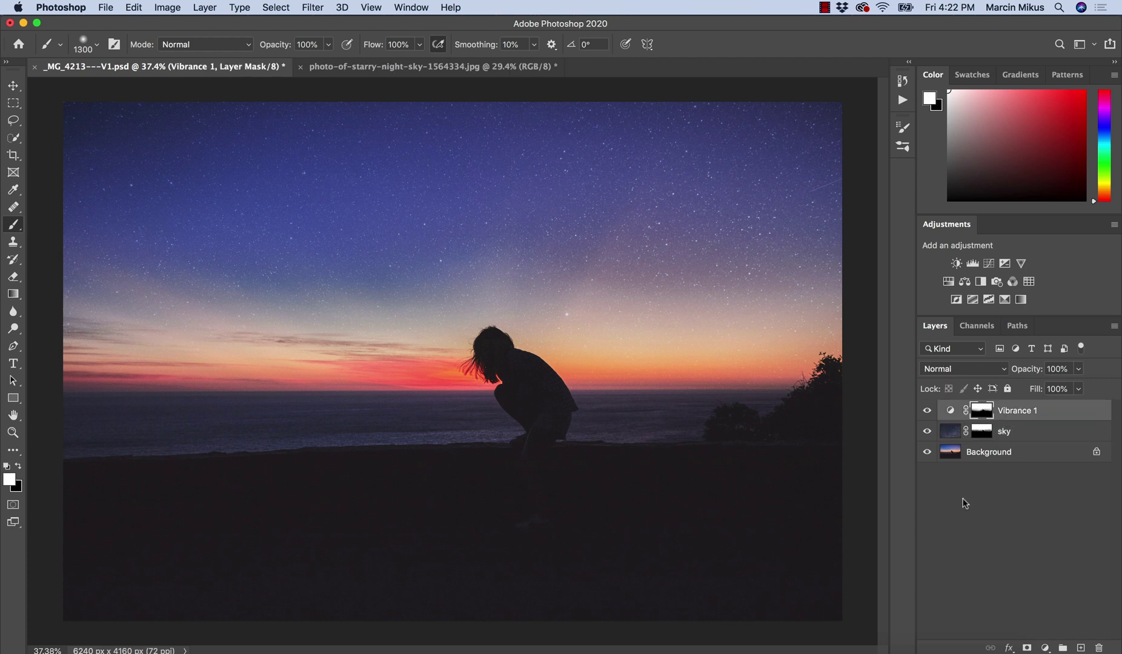